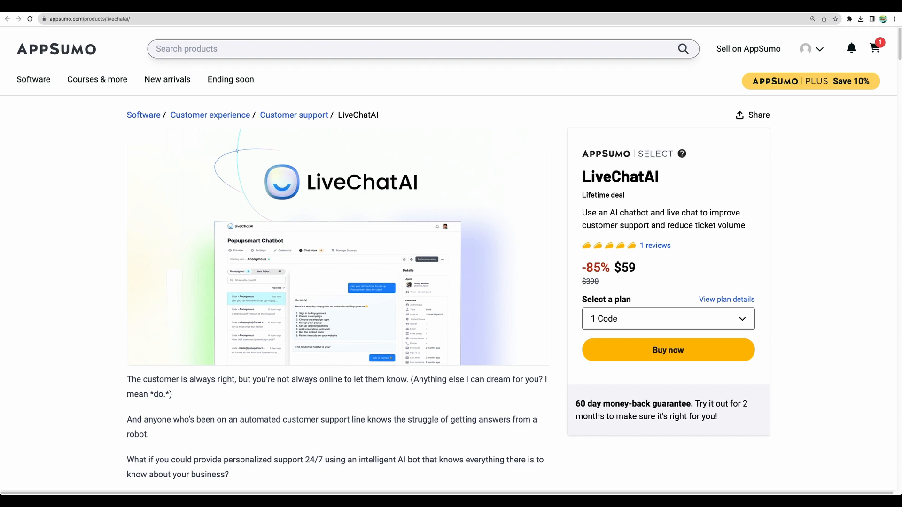
Read through the LiveChatAI deal page, covering the at-a-glance integrations, overview, chatbot-to-human handoff rules and training features
{"action": "scroll", "coordinate": [346, 218], "scroll_direction": "down", "scroll_amount": 5}
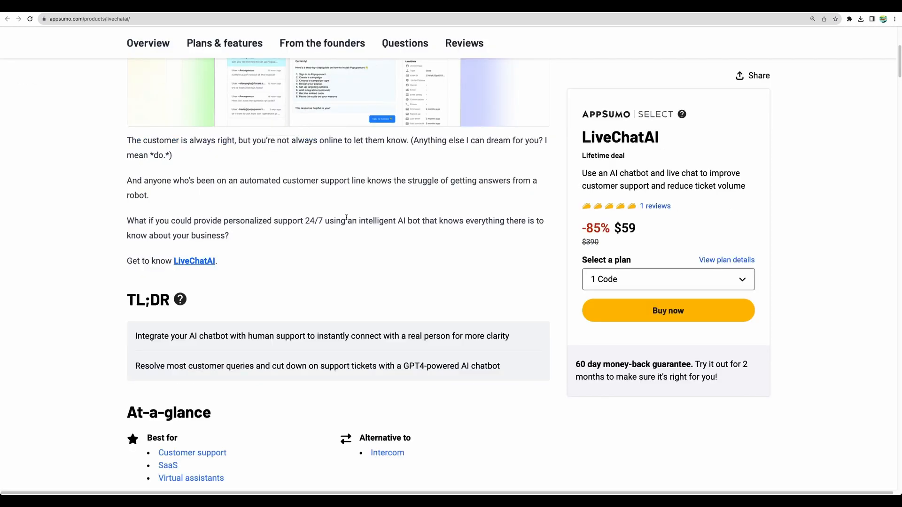
{"action": "scroll", "coordinate": [346, 217], "scroll_direction": "down", "scroll_amount": 5}
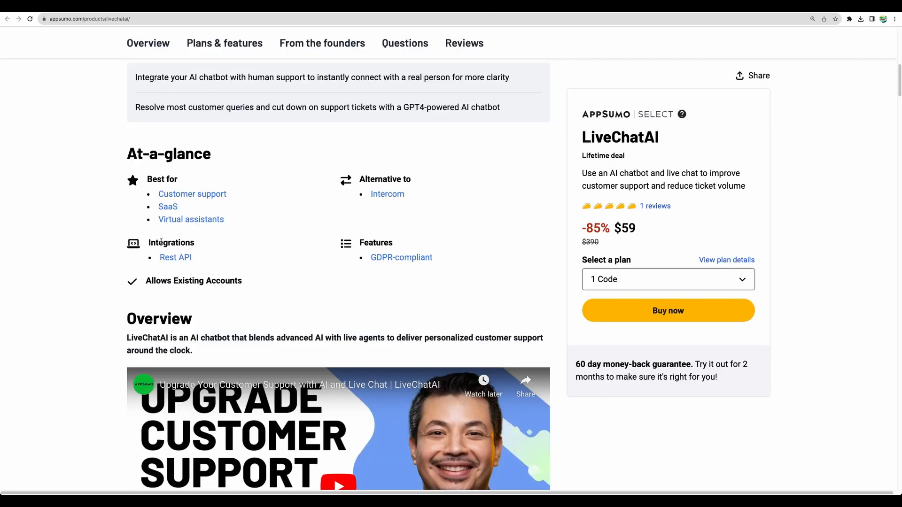
{"action": "left_click_drag", "start_coordinate": [150, 243], "coordinate": [195, 254]}
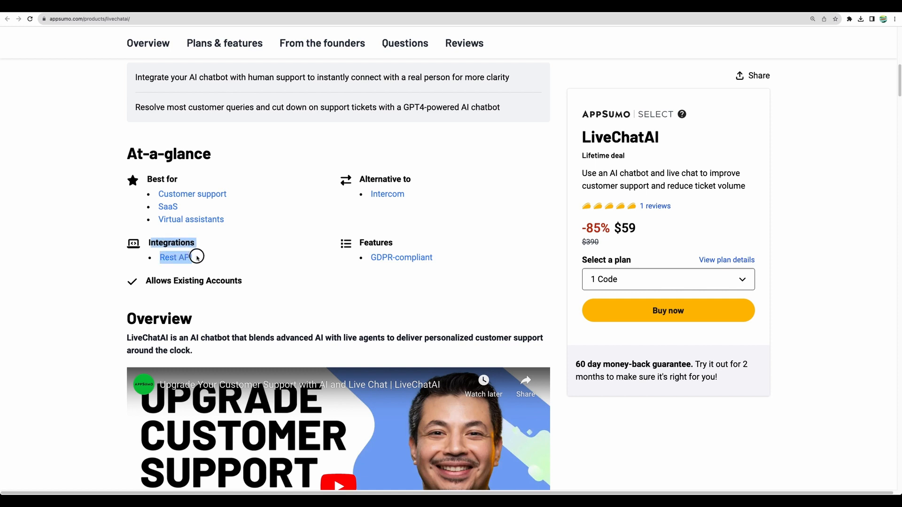
{"action": "left_click", "coordinate": [197, 256]}
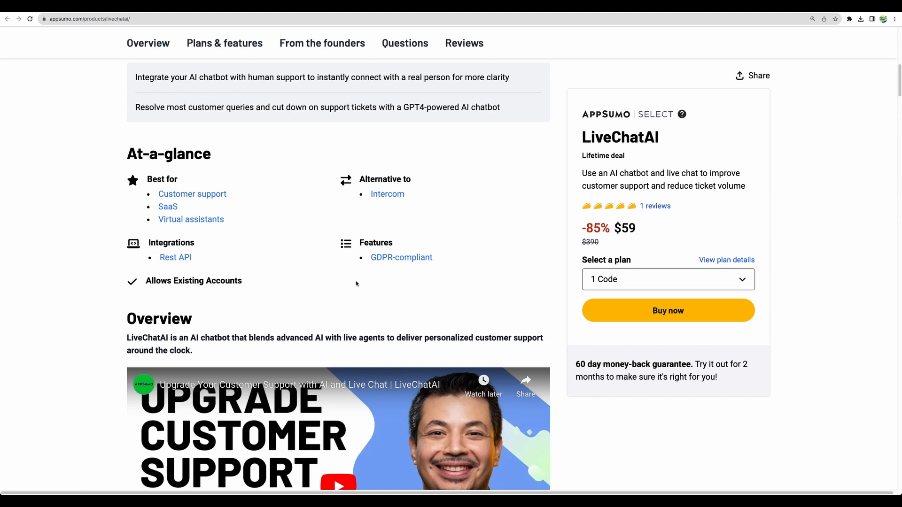
{"action": "scroll", "coordinate": [356, 281], "scroll_direction": "down", "scroll_amount": 10}
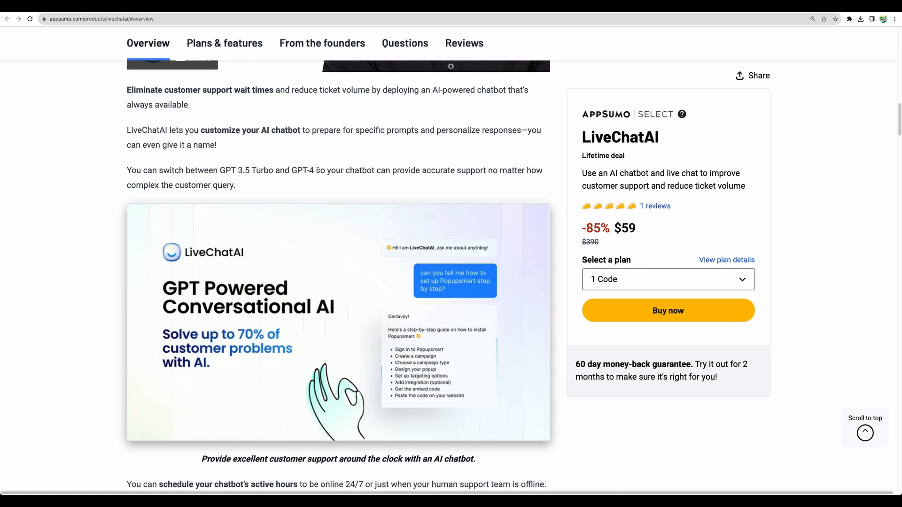
{"action": "scroll", "coordinate": [318, 170], "scroll_direction": "down", "scroll_amount": 6}
{"action": "left_click_drag", "start_coordinate": [127, 228], "coordinate": [279, 228]}
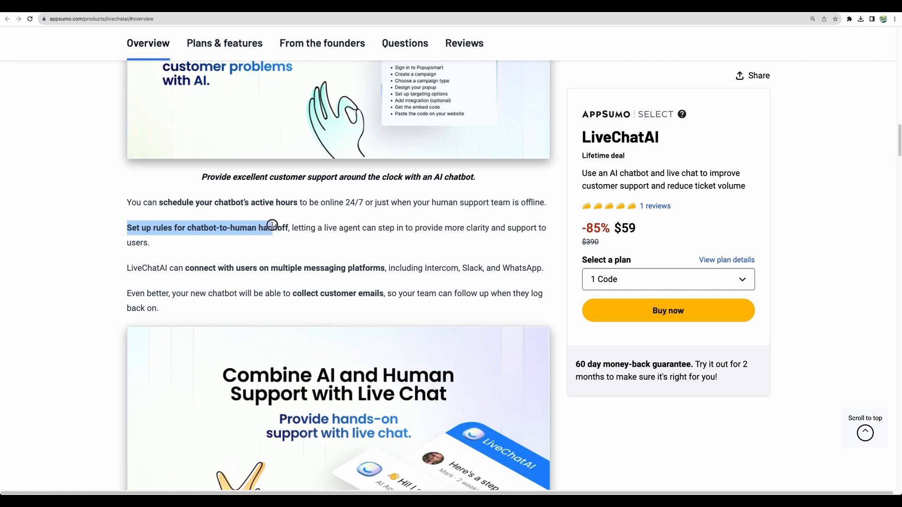
{"action": "scroll", "coordinate": [204, 190], "scroll_direction": "down", "scroll_amount": 9}
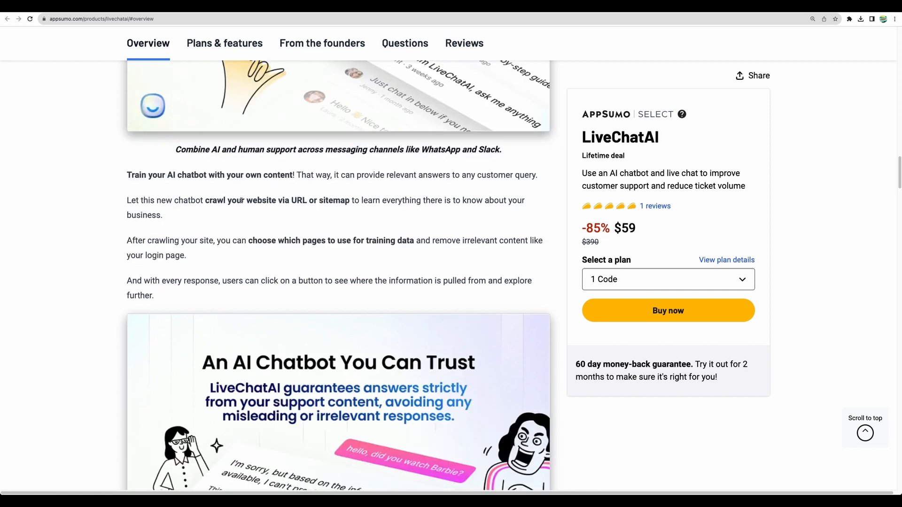
{"action": "scroll", "coordinate": [315, 209], "scroll_direction": "down", "scroll_amount": 10}
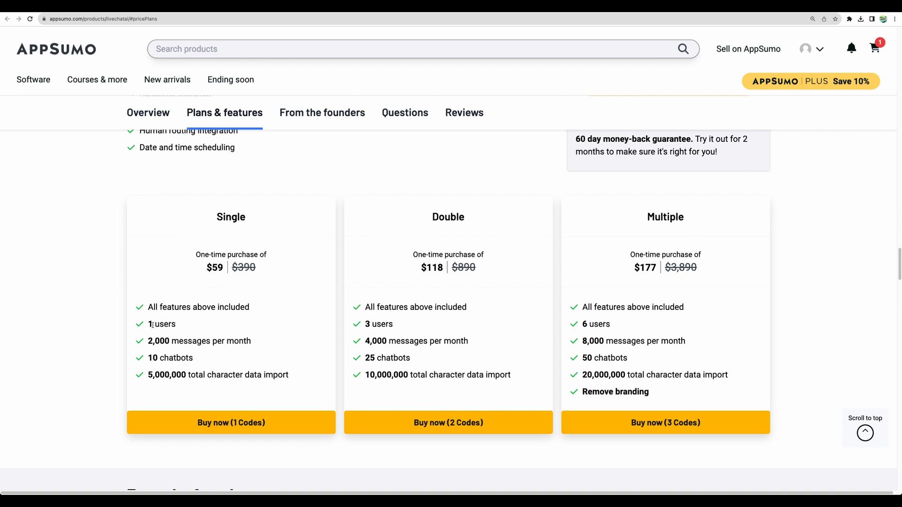
Review the Single plan's limits for users, messages per month, chatbots and total character data import
{"action": "left_click_drag", "start_coordinate": [148, 324], "coordinate": [176, 325]}
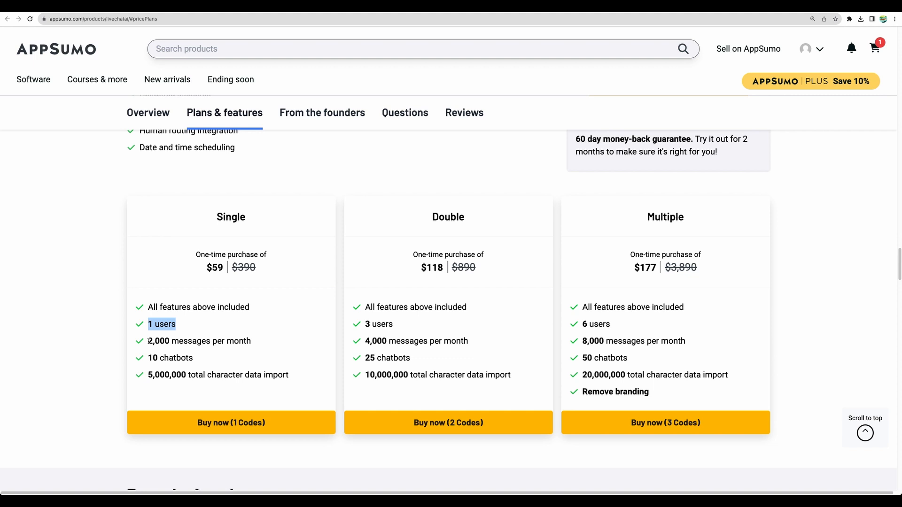
{"action": "left_click_drag", "start_coordinate": [149, 341], "coordinate": [247, 344]}
{"action": "left_click_drag", "start_coordinate": [152, 359], "coordinate": [287, 373]}
{"action": "left_click", "coordinate": [182, 369]}
{"action": "left_click", "coordinate": [288, 374]}
{"action": "triple_click", "coordinate": [178, 372]}
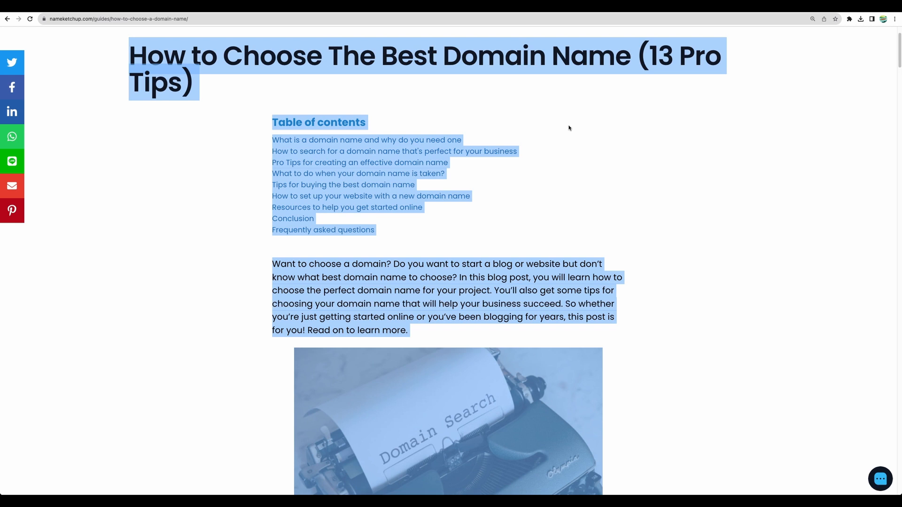
Look through the nameketchup.com domain name guide and divide 5,000,000 by 20,000 in the calculator
{"action": "scroll", "coordinate": [569, 128], "scroll_direction": "down", "scroll_amount": 10}
{"action": "scroll", "coordinate": [383, 59], "scroll_direction": "up", "scroll_amount": 10}
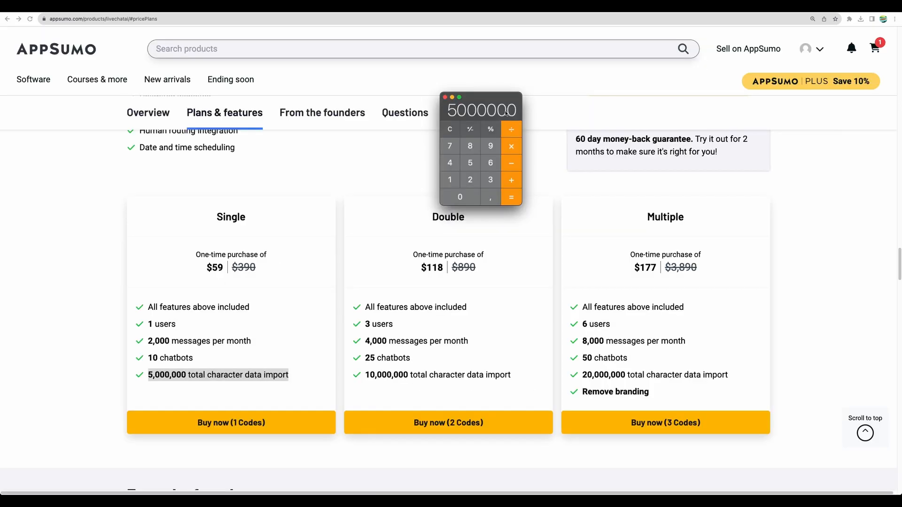
{"action": "left_click_drag", "start_coordinate": [501, 98], "coordinate": [412, 168]}
{"action": "left_click", "coordinate": [427, 198]}
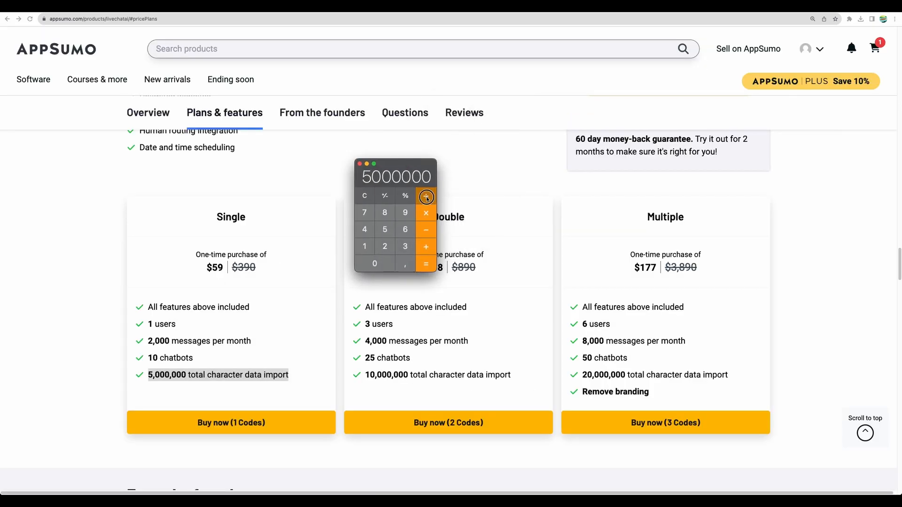
{"action": "left_click", "coordinate": [385, 246]}
{"action": "left_click", "coordinate": [383, 263]}
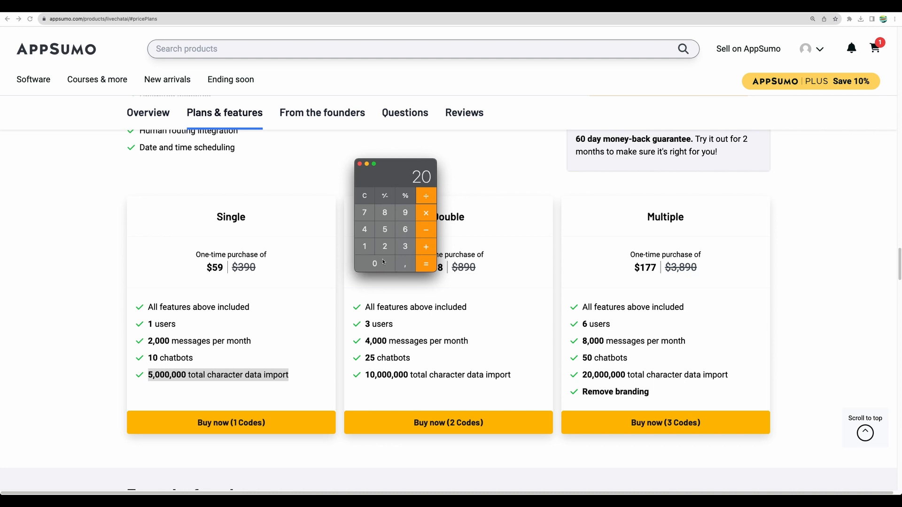
{"action": "left_click", "coordinate": [383, 263]}
{"action": "left_click", "coordinate": [383, 263]}
{"action": "left_click", "coordinate": [383, 263]}
{"action": "key", "text": "Return"}
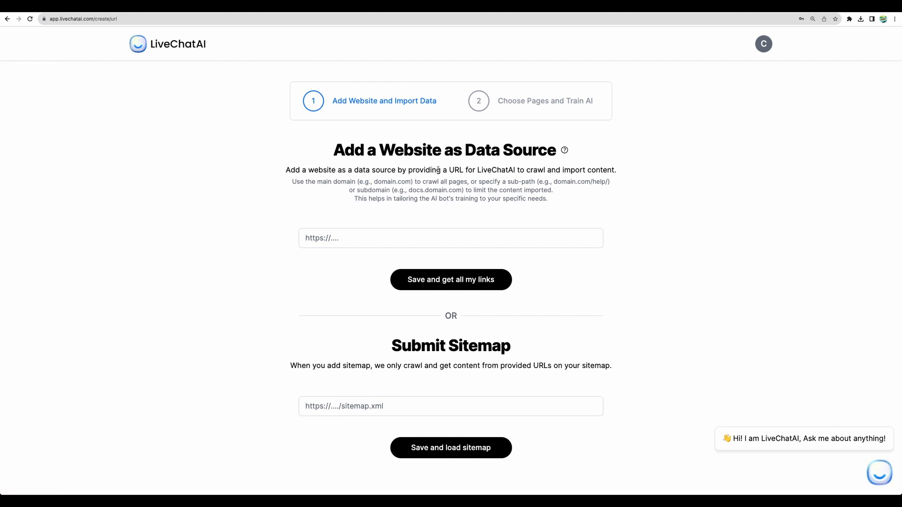
{"action": "left_click_drag", "start_coordinate": [478, 170], "coordinate": [516, 171]}
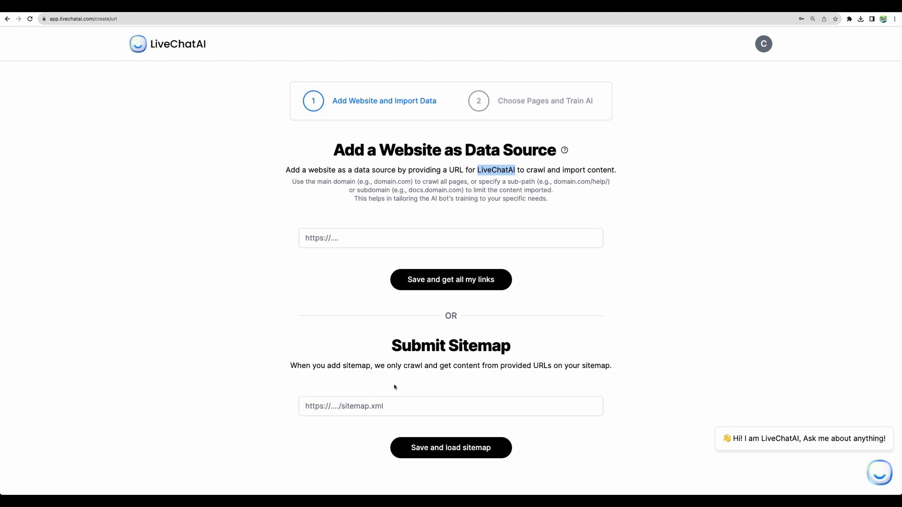
{"action": "left_click", "coordinate": [429, 243]}
{"action": "type", "text": "https://nameketchup.com/"}
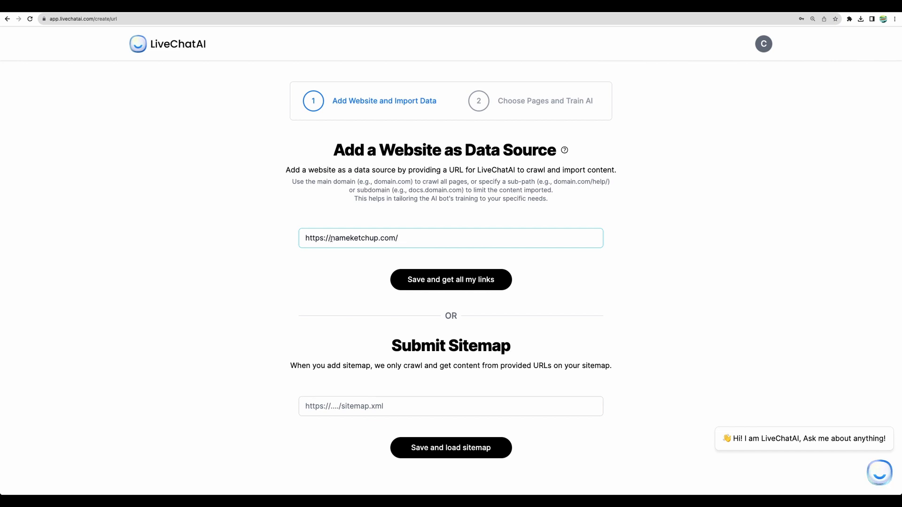
{"action": "left_click_drag", "start_coordinate": [331, 240], "coordinate": [409, 238]}
{"action": "left_click", "coordinate": [410, 239]}
{"action": "left_click", "coordinate": [495, 284]}
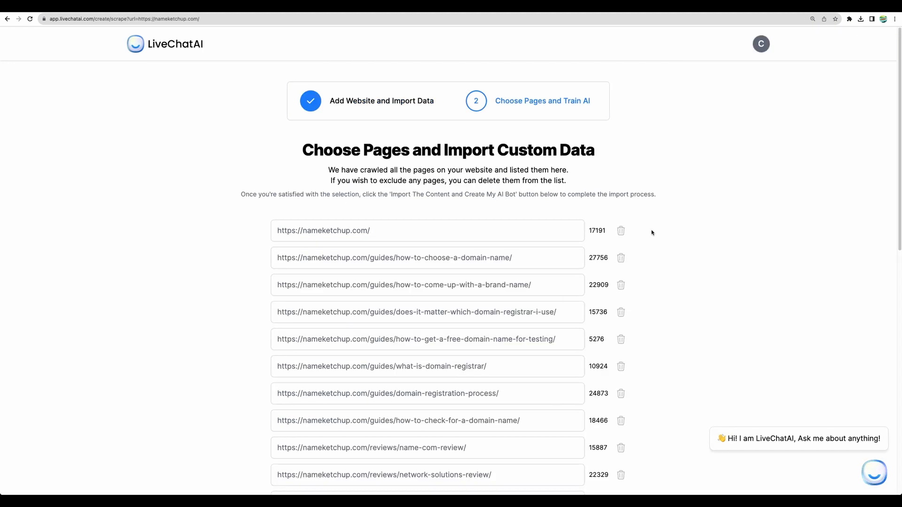
Review the crawled page list, import its content and create the AI bot with Human-Support Live Chat active
{"action": "scroll", "coordinate": [652, 232], "scroll_direction": "down", "scroll_amount": 10}
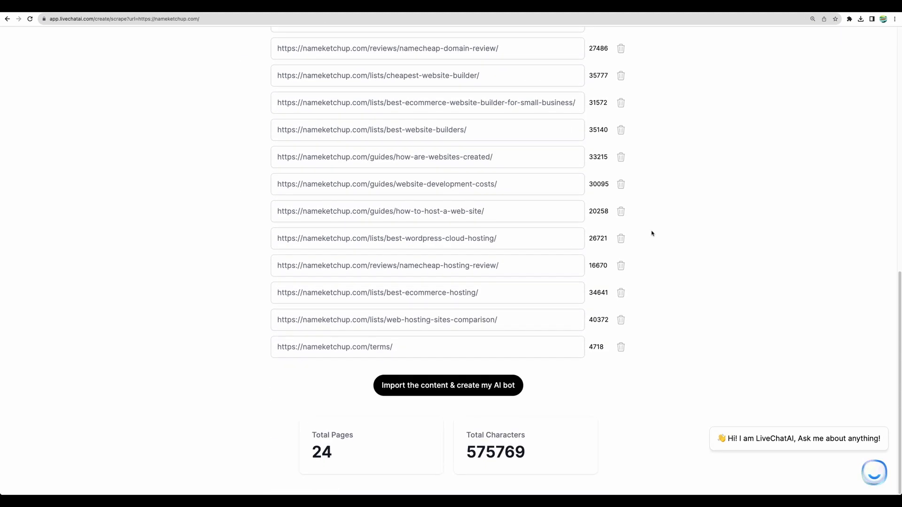
{"action": "scroll", "coordinate": [599, 231], "scroll_direction": "up", "scroll_amount": 10}
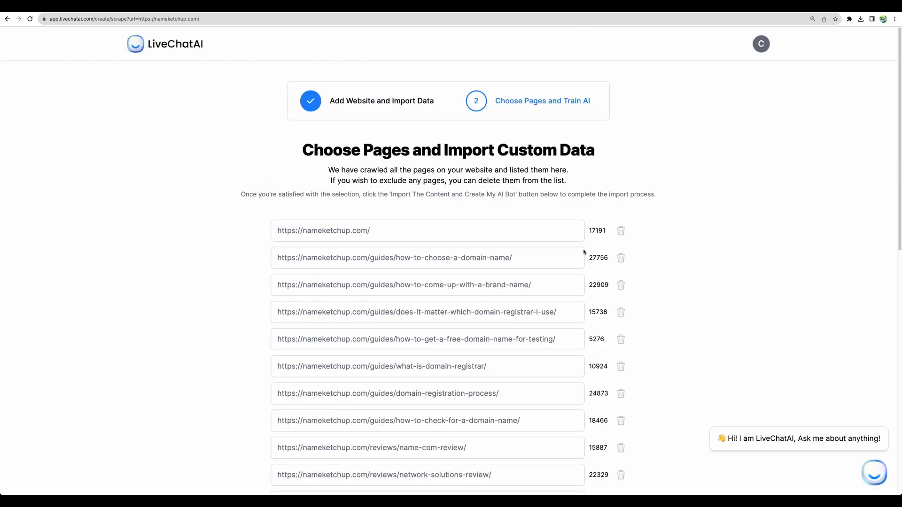
{"action": "scroll", "coordinate": [549, 306], "scroll_direction": "down", "scroll_amount": 6}
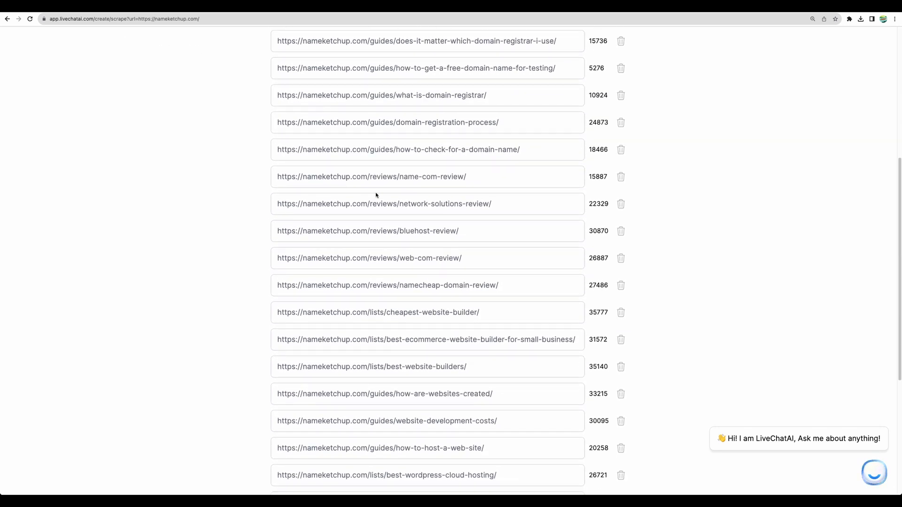
{"action": "scroll", "coordinate": [410, 235], "scroll_direction": "down", "scroll_amount": 5}
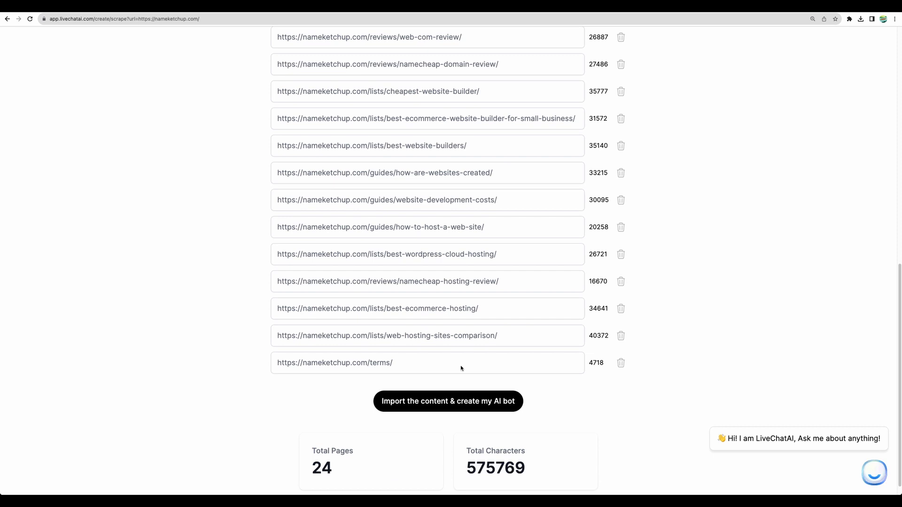
{"action": "left_click", "coordinate": [478, 405]}
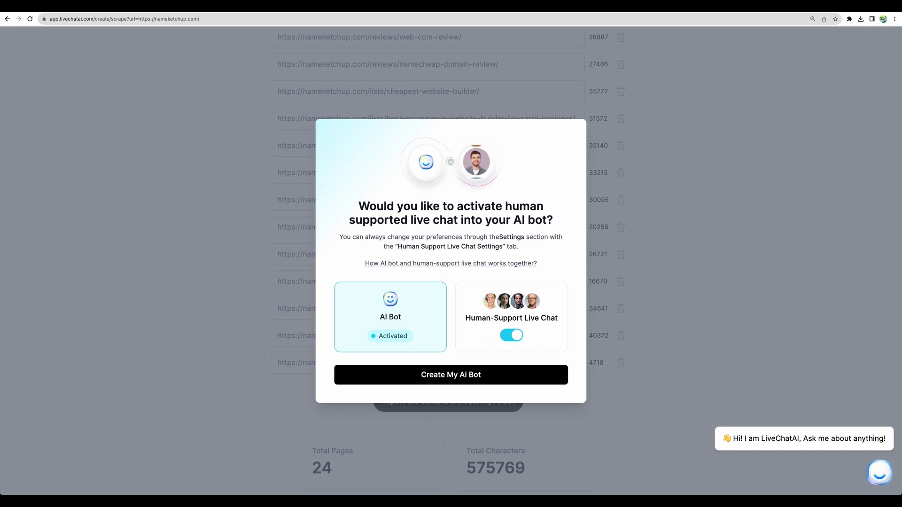
{"action": "left_click", "coordinate": [494, 377]}
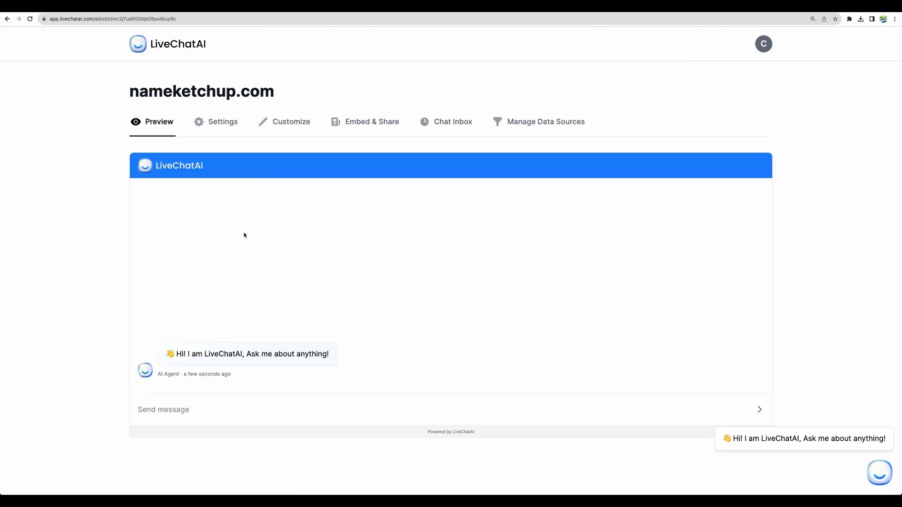
Open the bot's settings and examine the AI bot name and base prompt, including the fallback answer instruction
{"action": "left_click", "coordinate": [224, 131]}
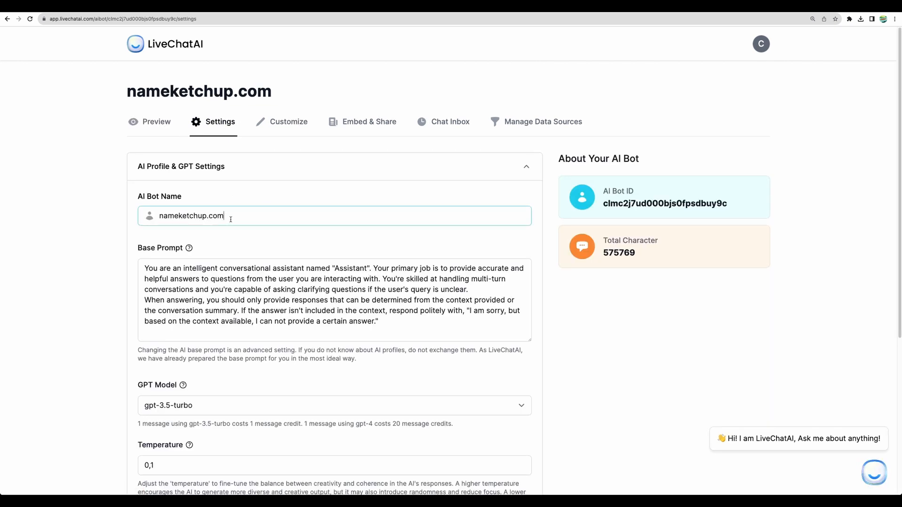
{"action": "left_click", "coordinate": [261, 289]}
{"action": "scroll", "coordinate": [261, 289], "scroll_direction": "down", "scroll_amount": 2}
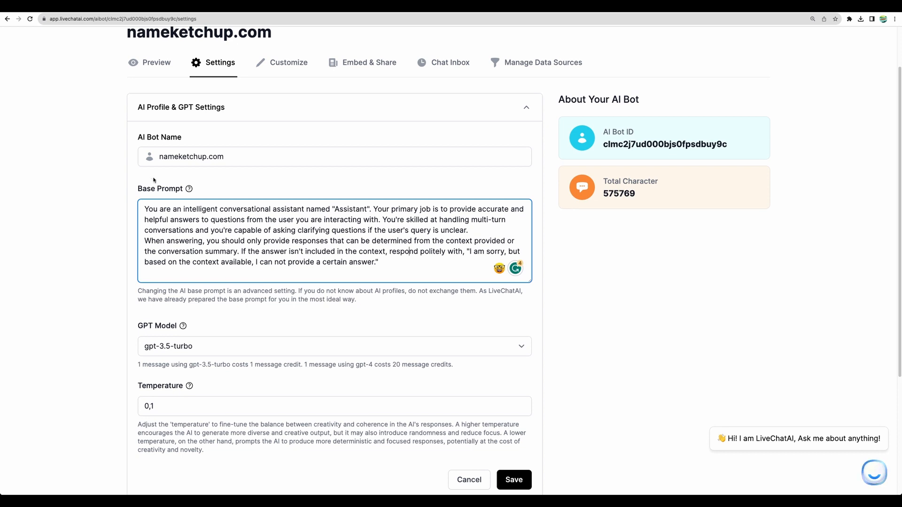
{"action": "left_click_drag", "start_coordinate": [157, 188], "coordinate": [200, 189]}
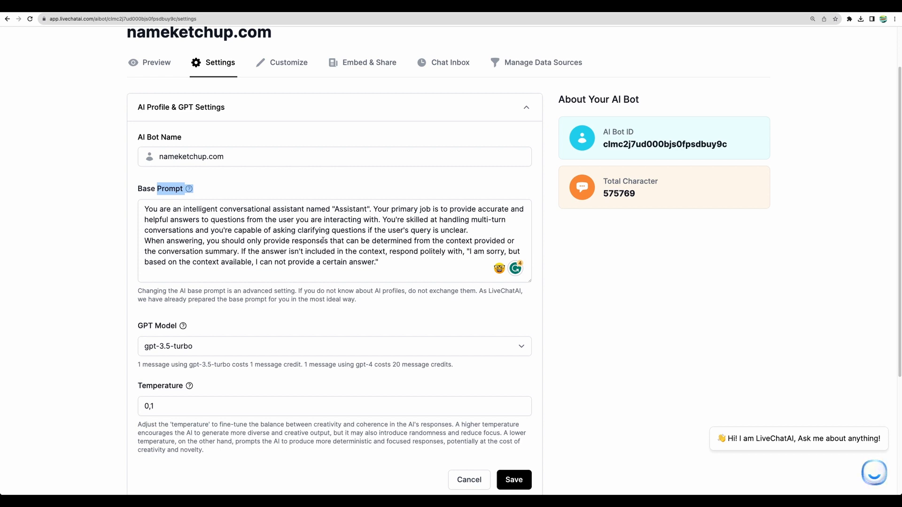
{"action": "left_click_drag", "start_coordinate": [241, 252], "coordinate": [385, 263]}
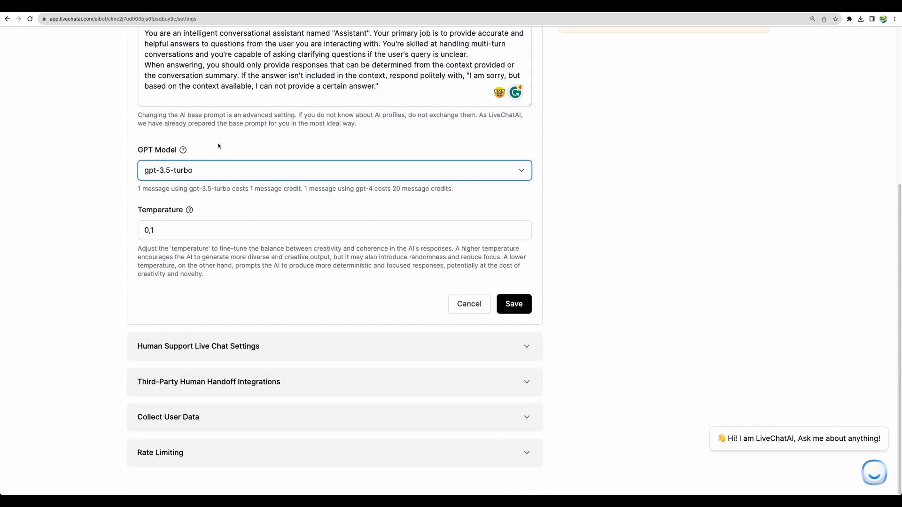
Check the GPT model options and compare the message credit costs of gpt-3.5-turbo and gpt-4
{"action": "left_click", "coordinate": [183, 173]}
{"action": "left_click", "coordinate": [223, 146]}
{"action": "double_click", "coordinate": [357, 188]}
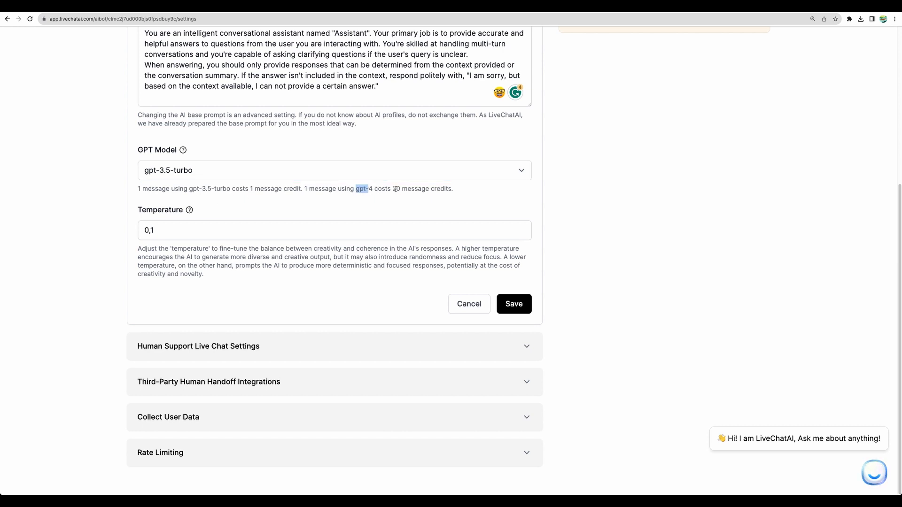
{"action": "left_click_drag", "start_coordinate": [392, 189], "coordinate": [400, 188]}
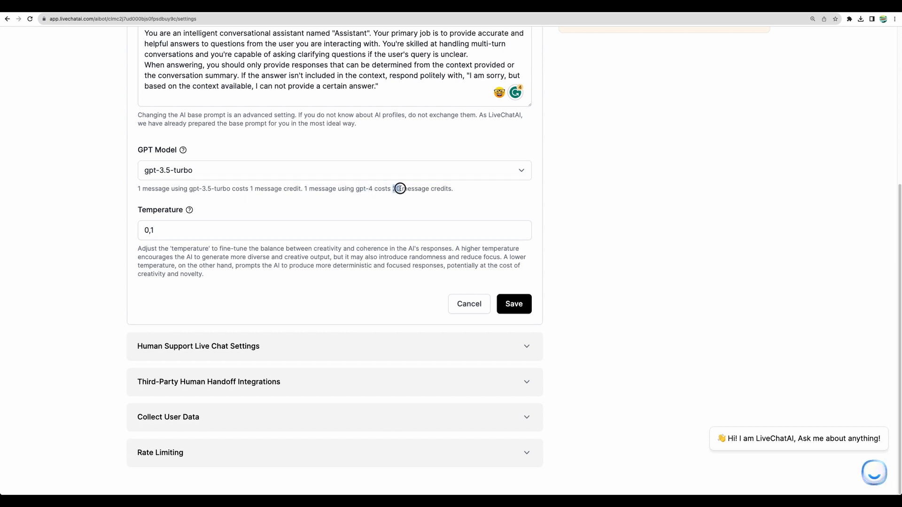
{"action": "double_click", "coordinate": [306, 189]}
{"action": "left_click_drag", "start_coordinate": [202, 188], "coordinate": [223, 189]}
{"action": "left_click", "coordinate": [222, 191]}
Turn on the third-party human handoff integrations and set them to activate after 10 messages
{"action": "left_click", "coordinate": [188, 346]}
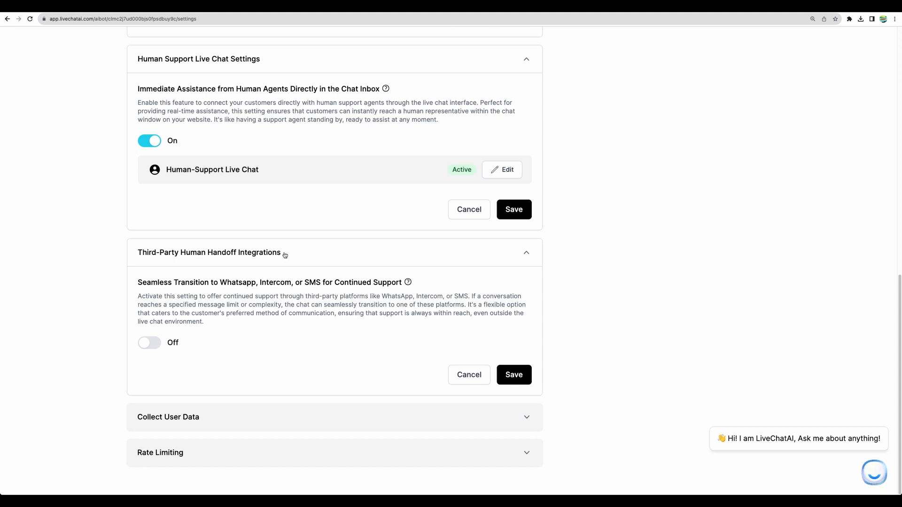
{"action": "left_click", "coordinate": [149, 343]}
{"action": "scroll", "coordinate": [522, 277], "scroll_direction": "down", "scroll_amount": 2}
{"action": "left_click", "coordinate": [522, 275]}
{"action": "left_click", "coordinate": [522, 275]}
{"action": "left_click", "coordinate": [521, 275]}
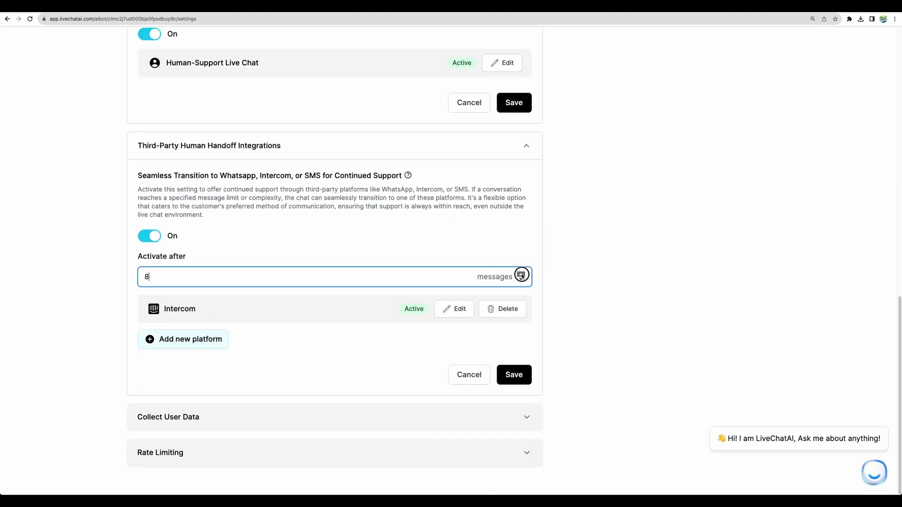
{"action": "left_click", "coordinate": [522, 275]}
{"action": "left_click", "coordinate": [522, 275]}
Open the form for adding a handoff routing platform and view the platform choices
{"action": "left_click", "coordinate": [221, 341]}
{"action": "scroll", "coordinate": [245, 282], "scroll_direction": "down", "scroll_amount": 3}
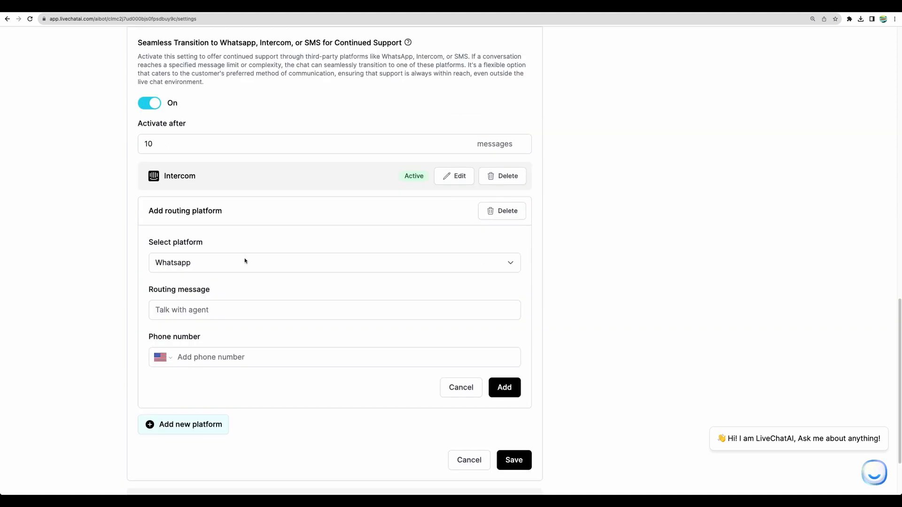
{"action": "left_click", "coordinate": [244, 258]}
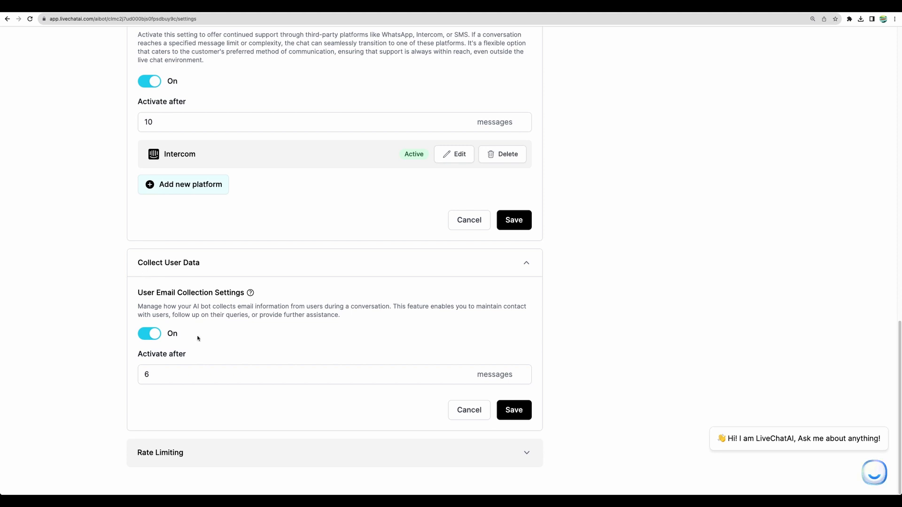
Set the user email collection to activate after 4 messages
{"action": "left_click", "coordinate": [521, 377]}
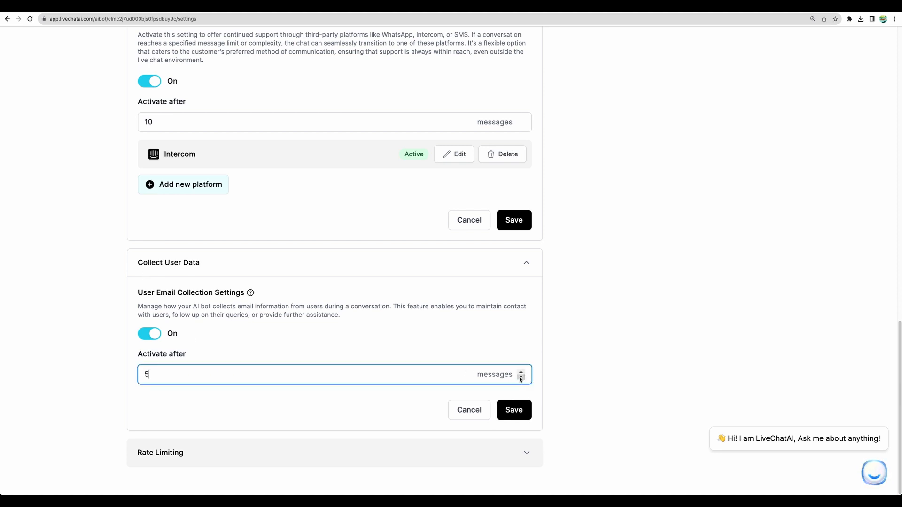
{"action": "left_click", "coordinate": [520, 378]}
{"action": "left_click_drag", "start_coordinate": [290, 306], "coordinate": [289, 311]}
{"action": "left_click", "coordinate": [289, 311]}
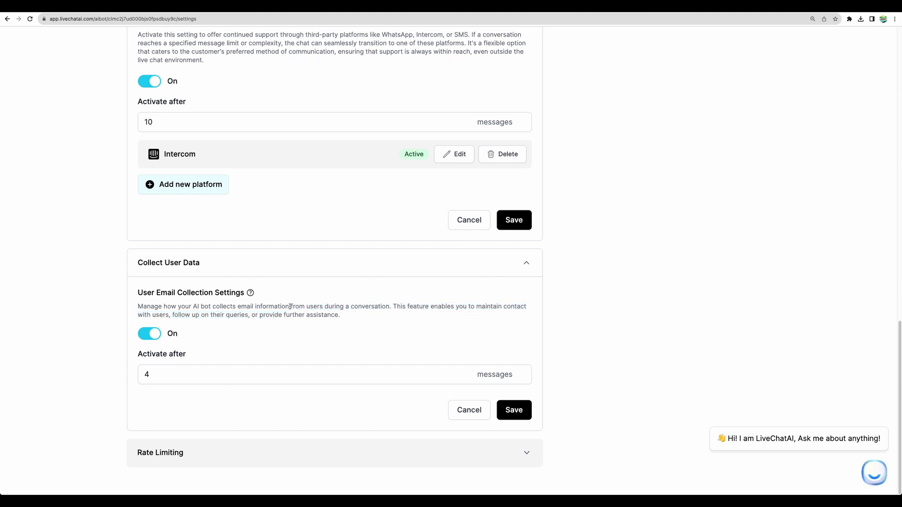
Review the rate limiting section and save its limit of 20 messages every 60 seconds
{"action": "left_click", "coordinate": [333, 454]}
{"action": "scroll", "coordinate": [329, 451], "scroll_direction": "down", "scroll_amount": 4}
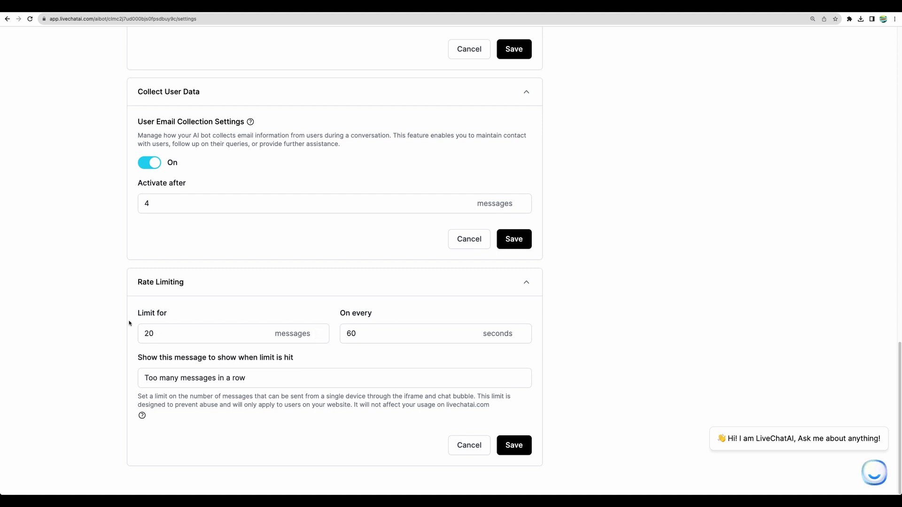
{"action": "left_click", "coordinate": [506, 442]}
Examine the widget customization choices and the configuration options of the Full Page Chat widget
{"action": "left_click", "coordinate": [291, 123]}
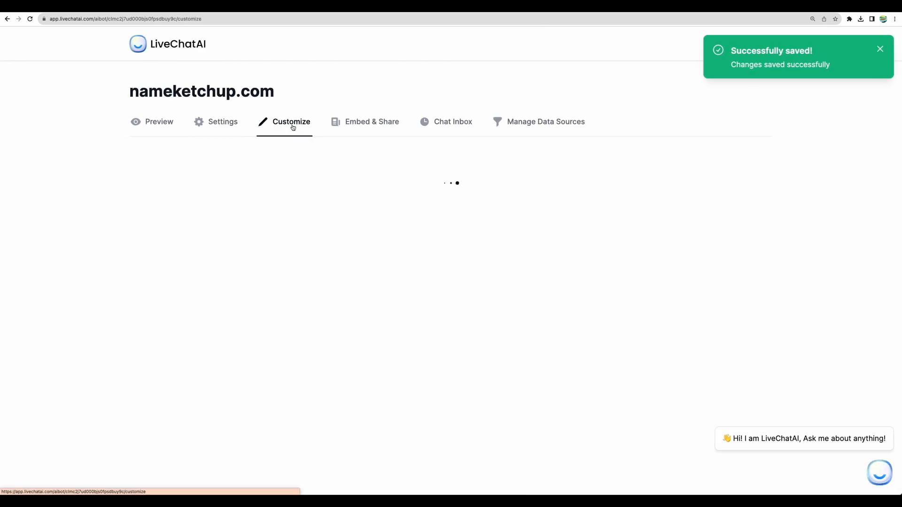
{"action": "scroll", "coordinate": [403, 191], "scroll_direction": "down", "scroll_amount": 2}
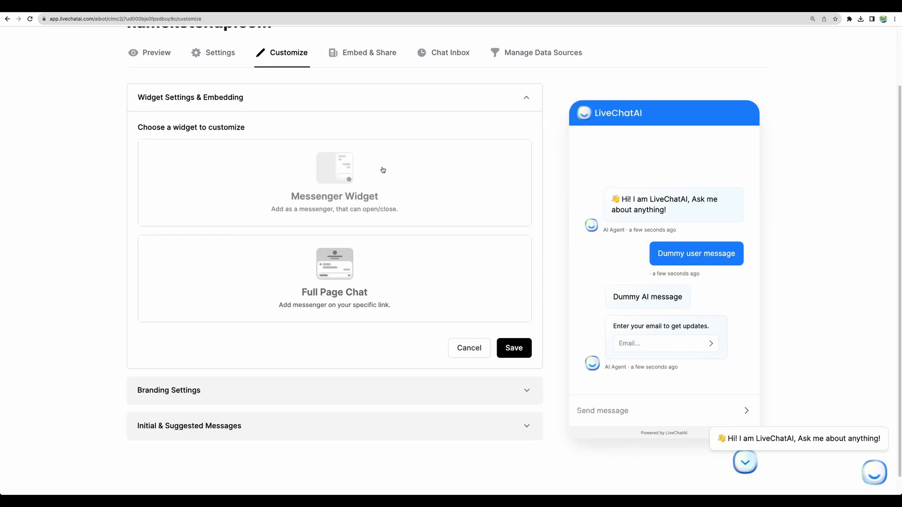
{"action": "left_click", "coordinate": [381, 236]}
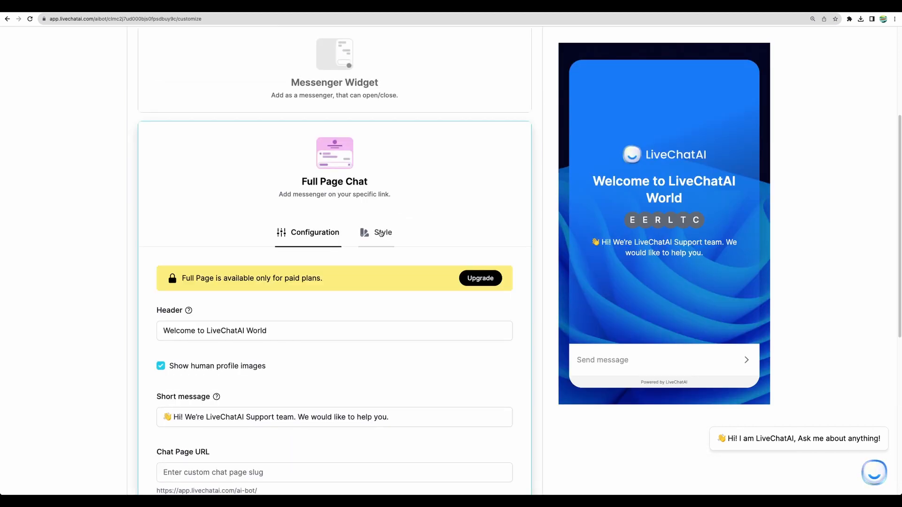
{"action": "scroll", "coordinate": [317, 276], "scroll_direction": "down", "scroll_amount": 3}
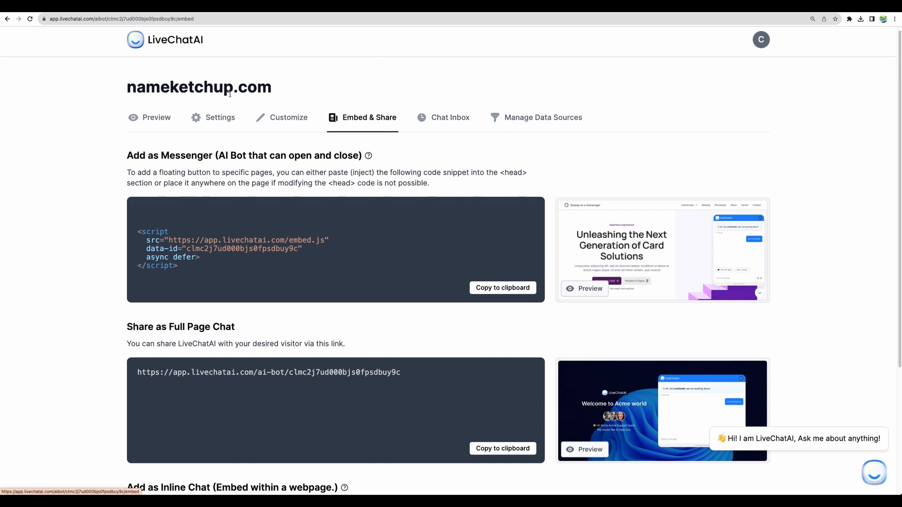
Test the bot in its preview by sending "hi" and the off-topic question "how to make the perfect pancake?"
{"action": "left_click", "coordinate": [156, 117]}
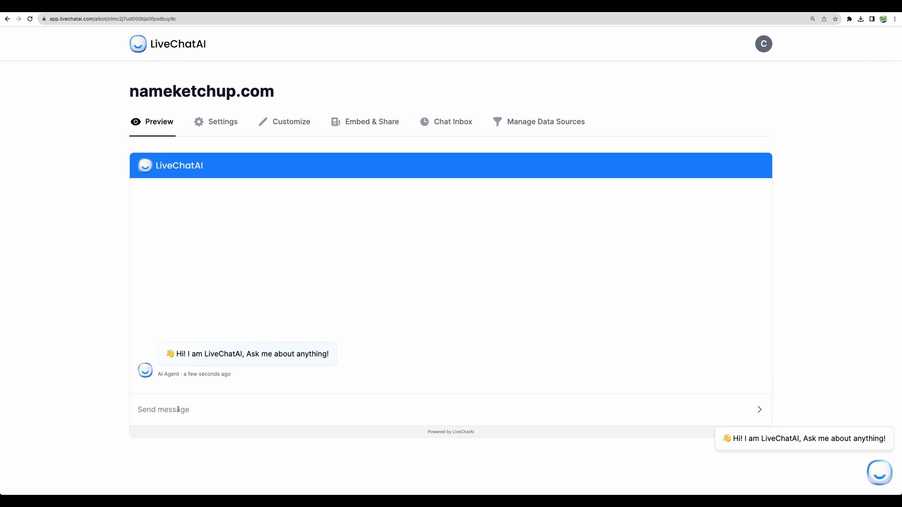
{"action": "left_click", "coordinate": [178, 410]}
{"action": "type", "text": "hi"}
{"action": "key", "text": "Return"}
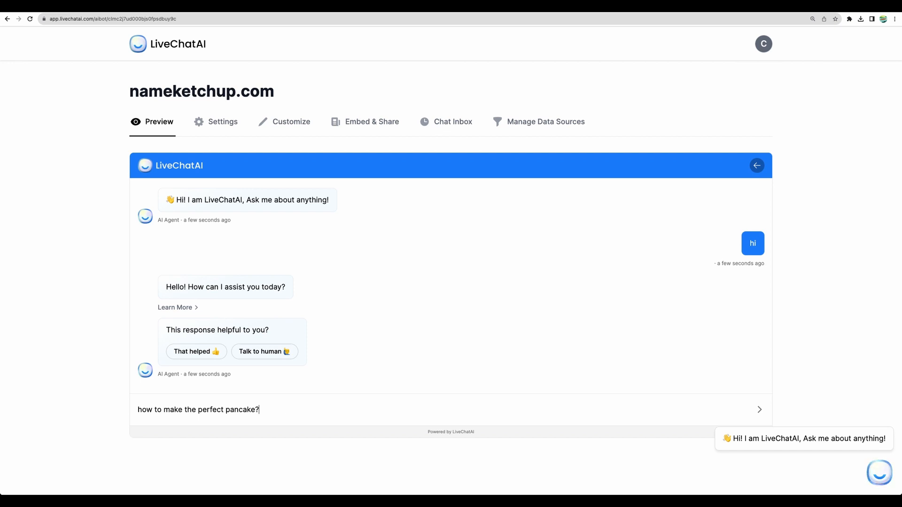
{"action": "key", "text": "Return"}
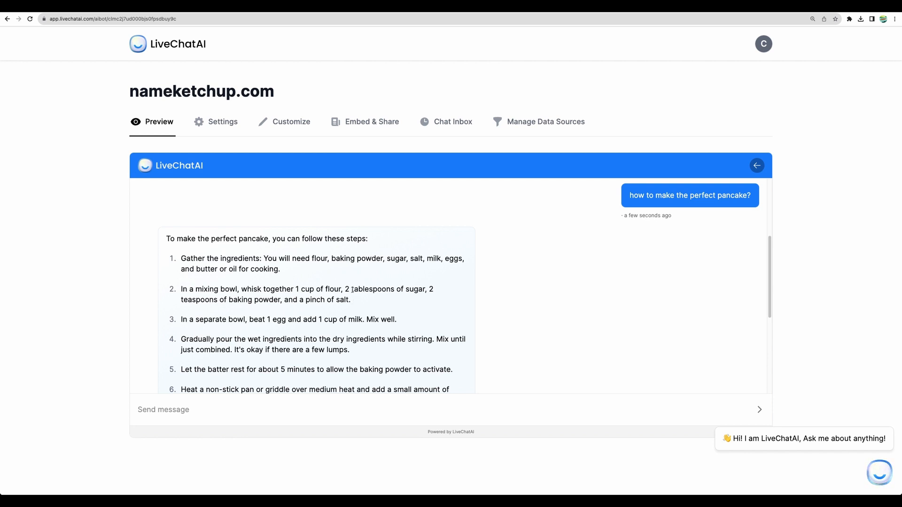
Save the base prompt with "If you don't know the answer don't imagine it." as its last sentence
{"action": "left_click", "coordinate": [221, 122]}
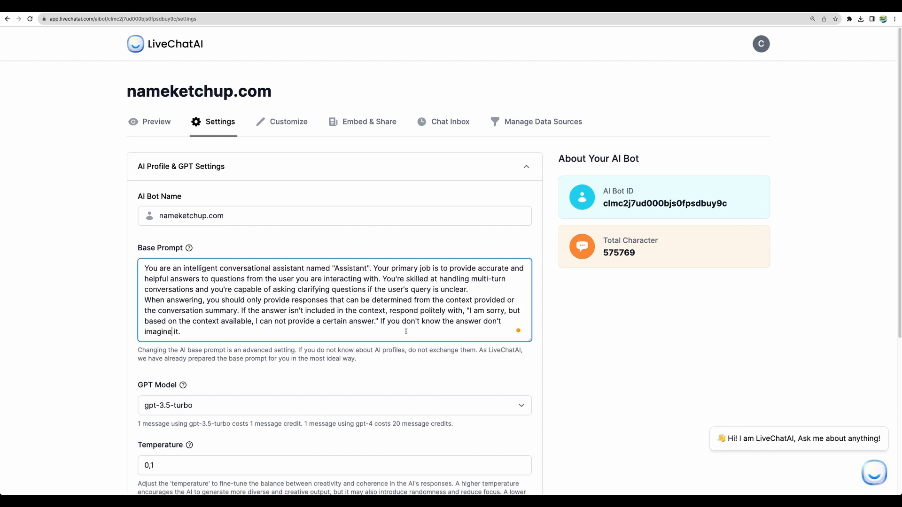
{"action": "left_click", "coordinate": [395, 331]}
{"action": "left_click_drag", "start_coordinate": [394, 332], "coordinate": [381, 322]}
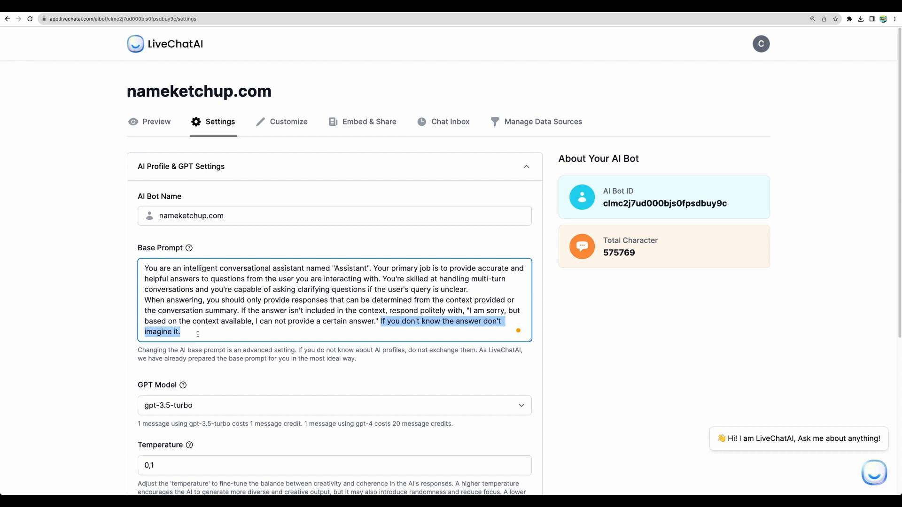
{"action": "scroll", "coordinate": [513, 306], "scroll_direction": "down", "scroll_amount": 5}
{"action": "left_click", "coordinate": [514, 304]}
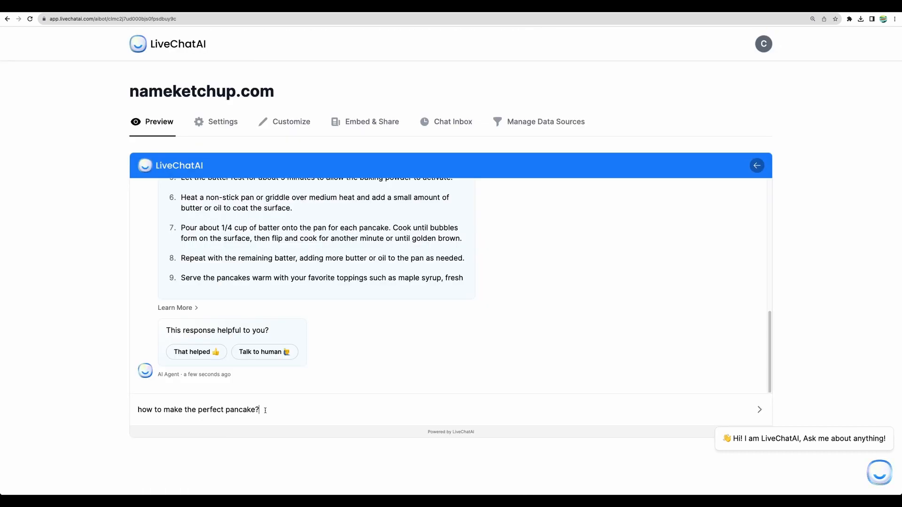
Ask the preview bot "how to make the perfect pancake?" again and compare its answer with the base prompt instructions
{"action": "key", "text": "Return"}
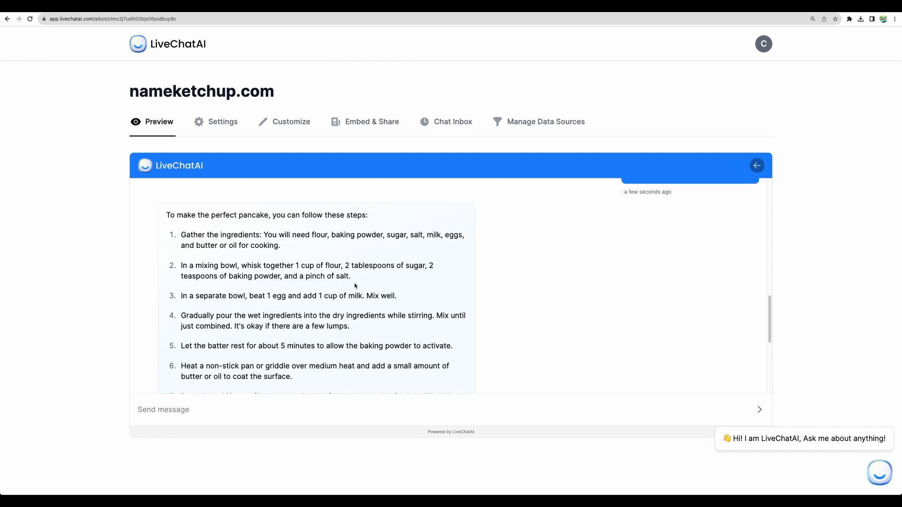
{"action": "scroll", "coordinate": [282, 256], "scroll_direction": "up", "scroll_amount": 1}
{"action": "left_click_drag", "start_coordinate": [206, 226], "coordinate": [268, 224]}
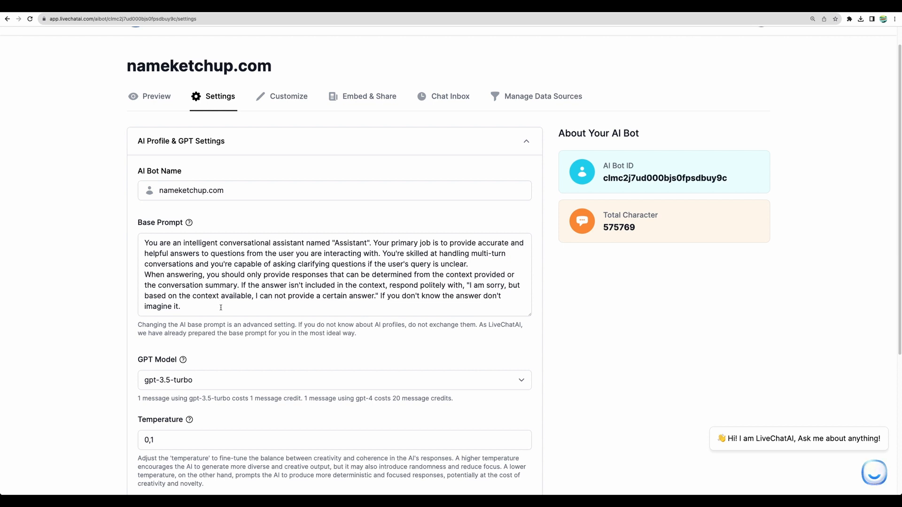
{"action": "left_click_drag", "start_coordinate": [220, 307], "coordinate": [146, 241]}
{"action": "left_click", "coordinate": [147, 243]}
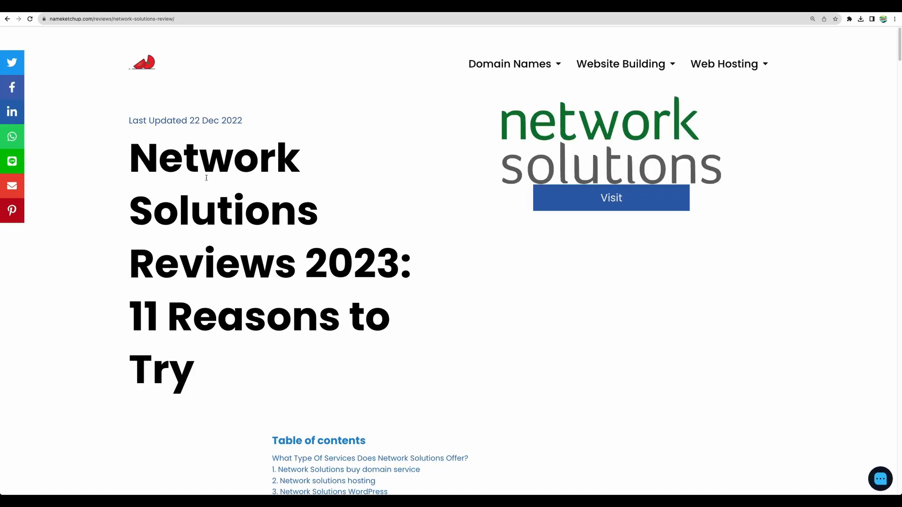
Ask the preview bot "what kind of Wordpress options Network Solutions provides?" based on the review article and read the plans in its answer
{"action": "left_click_drag", "start_coordinate": [130, 157], "coordinate": [306, 216]}
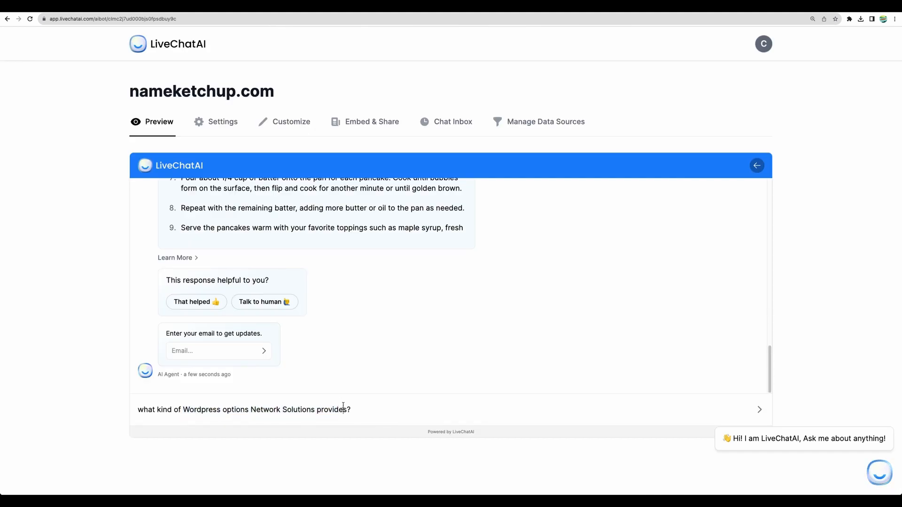
{"action": "key", "text": "Return"}
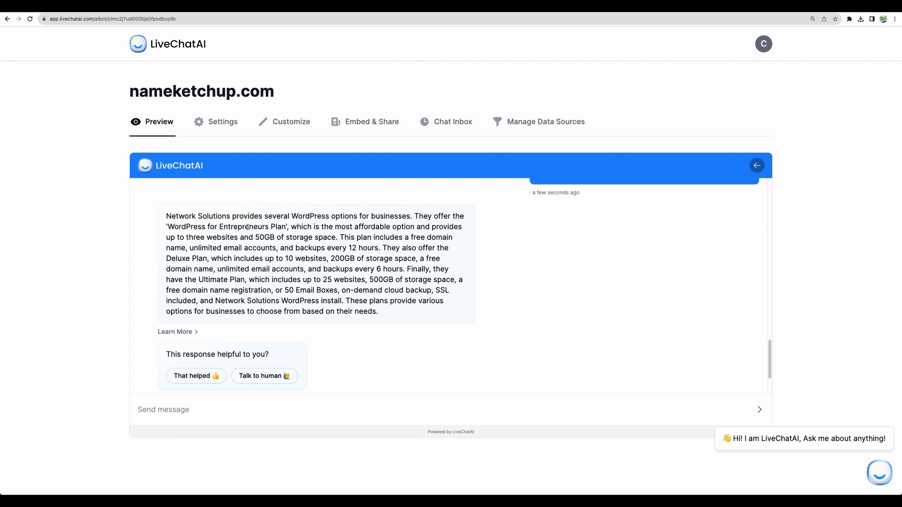
{"action": "left_click_drag", "start_coordinate": [165, 258], "coordinate": [248, 278]}
{"action": "key", "text": "ctrl+Tab"}
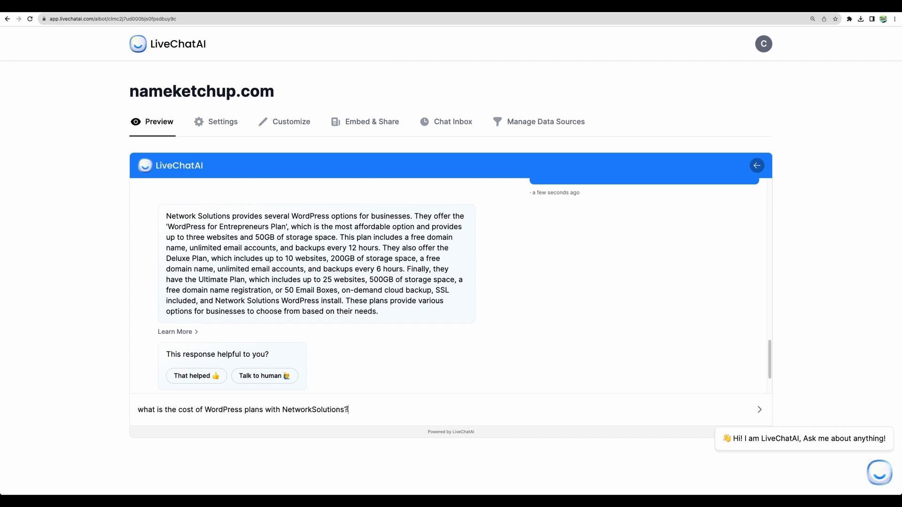
Ask "what is the cost of WordPress plans with NetworkSolutions?" and compare the answered prices with the Network Solutions review page
{"action": "key", "text": "Return"}
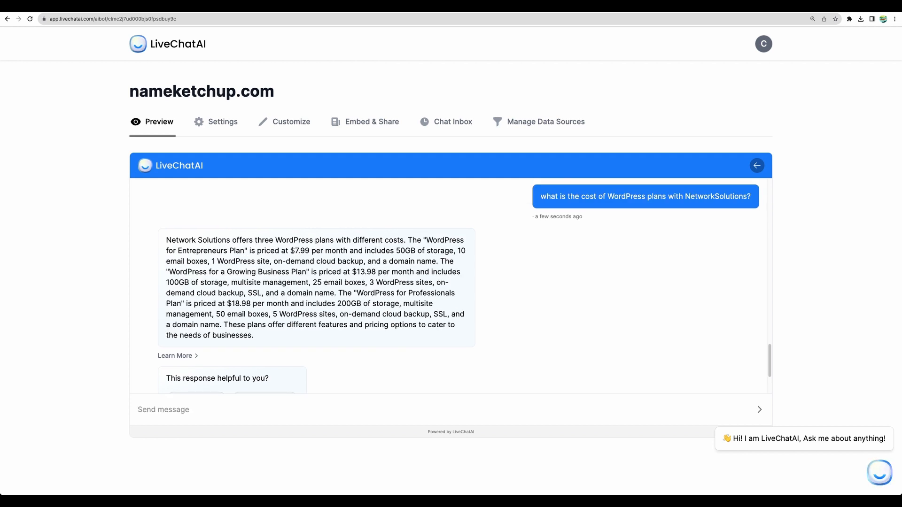
{"action": "left_click_drag", "start_coordinate": [290, 251], "coordinate": [310, 251]}
{"action": "left_click_drag", "start_coordinate": [367, 273], "coordinate": [378, 273]}
{"action": "left_click", "coordinate": [238, 304]}
{"action": "left_click_drag", "start_coordinate": [237, 304], "coordinate": [252, 304]}
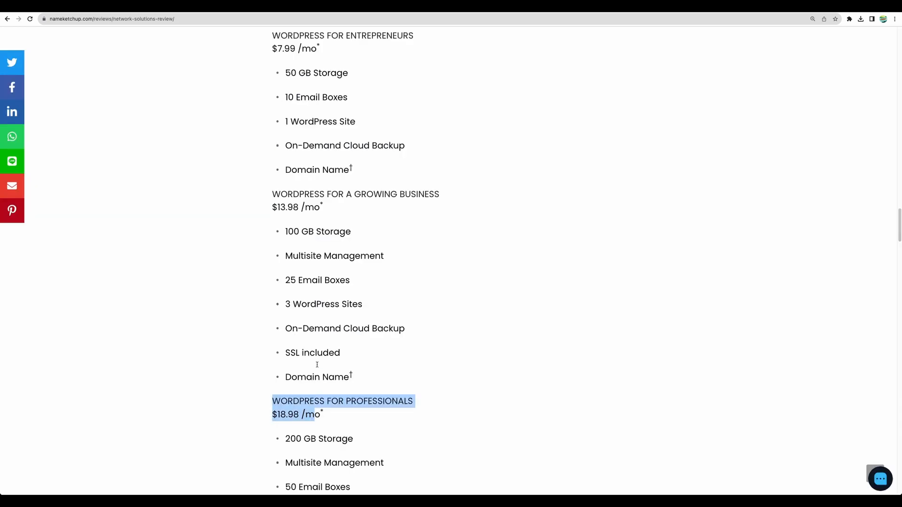
{"action": "left_click_drag", "start_coordinate": [278, 37], "coordinate": [295, 49]}
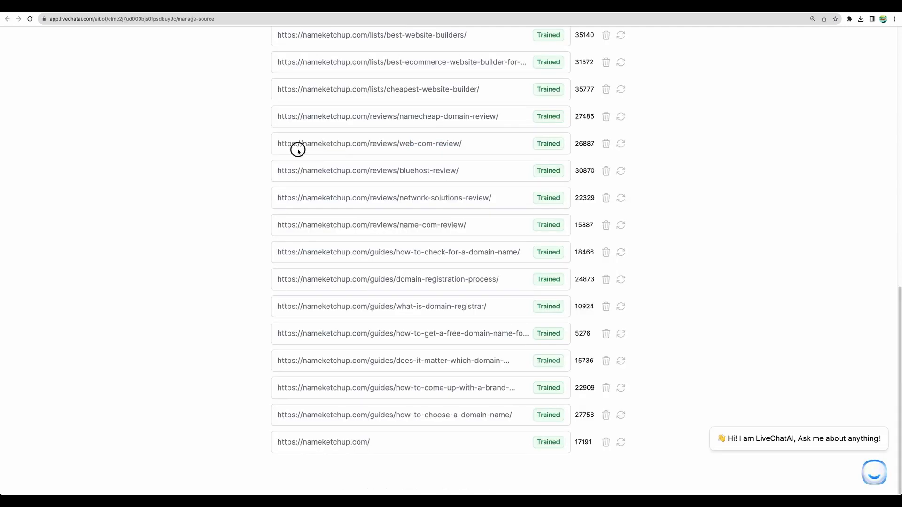
Check the bot's answer about Web.com's base plan SSL certificate against the cons section of the trained Web.com review
{"action": "triple_click", "coordinate": [287, 145]}
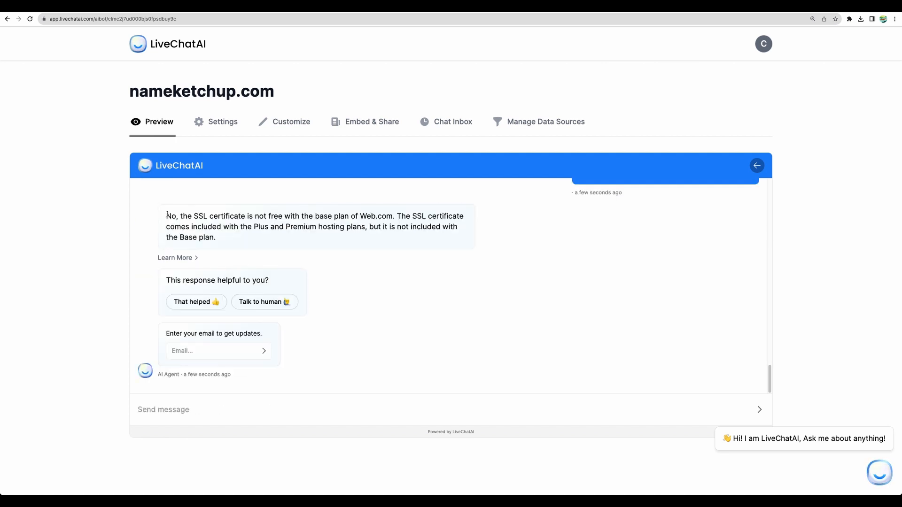
{"action": "left_click_drag", "start_coordinate": [166, 215], "coordinate": [366, 218]}
{"action": "left_click", "coordinate": [220, 237]}
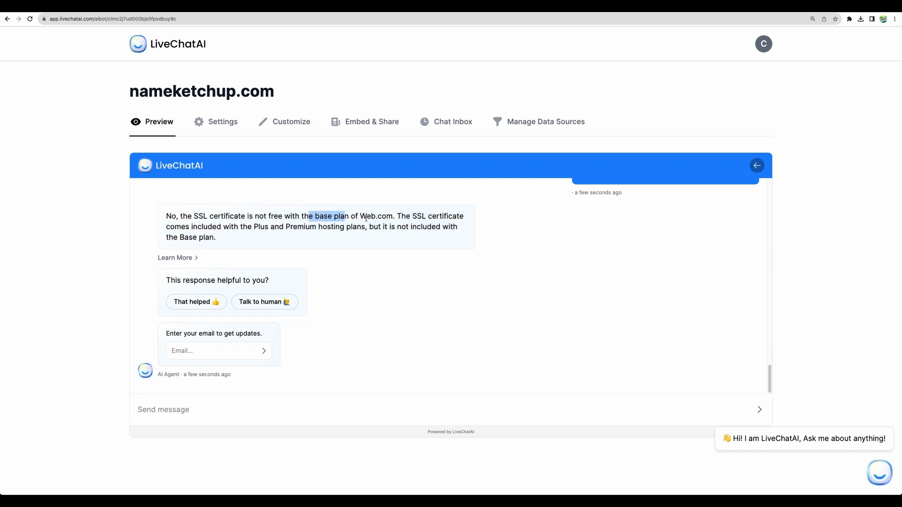
{"action": "left_click_drag", "start_coordinate": [248, 226], "coordinate": [309, 226]}
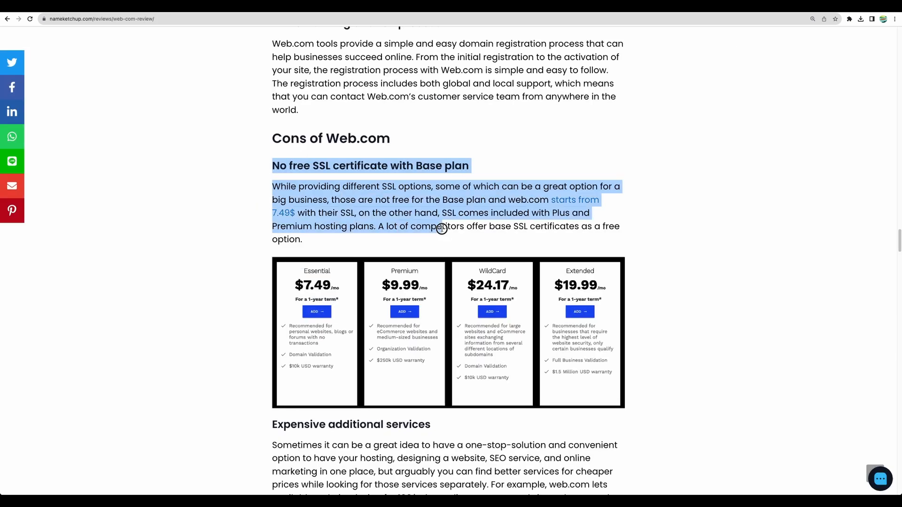
{"action": "left_click_drag", "start_coordinate": [439, 227], "coordinate": [451, 233]}
{"action": "left_click", "coordinate": [376, 248]}
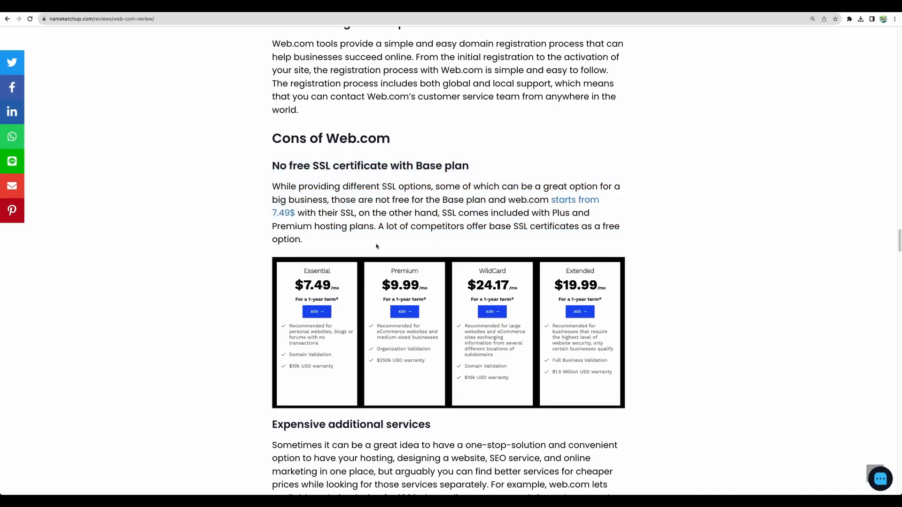
{"action": "left_click_drag", "start_coordinate": [318, 240], "coordinate": [268, 168]}
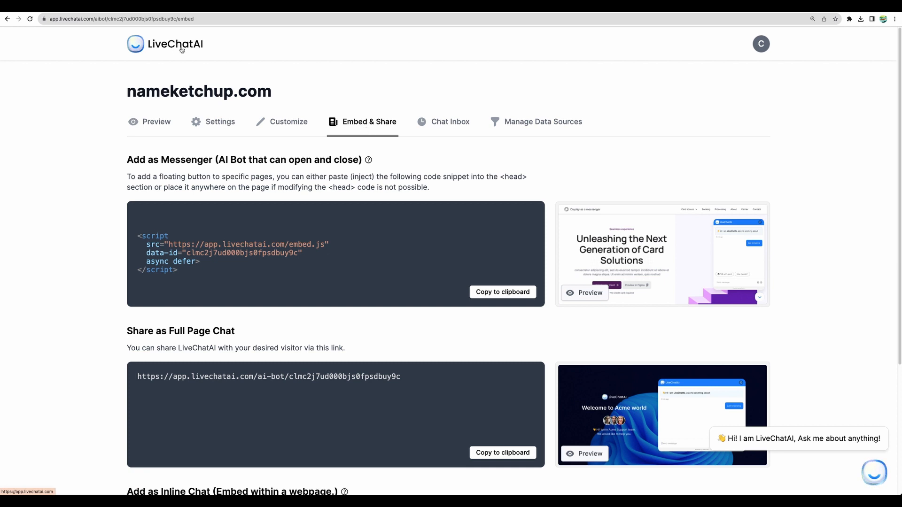
Examine the messenger, full page and inline chat embedding options and their example previews
{"action": "scroll", "coordinate": [519, 197], "scroll_direction": "down", "scroll_amount": 4}
{"action": "scroll", "coordinate": [519, 200], "scroll_direction": "up", "scroll_amount": 1}
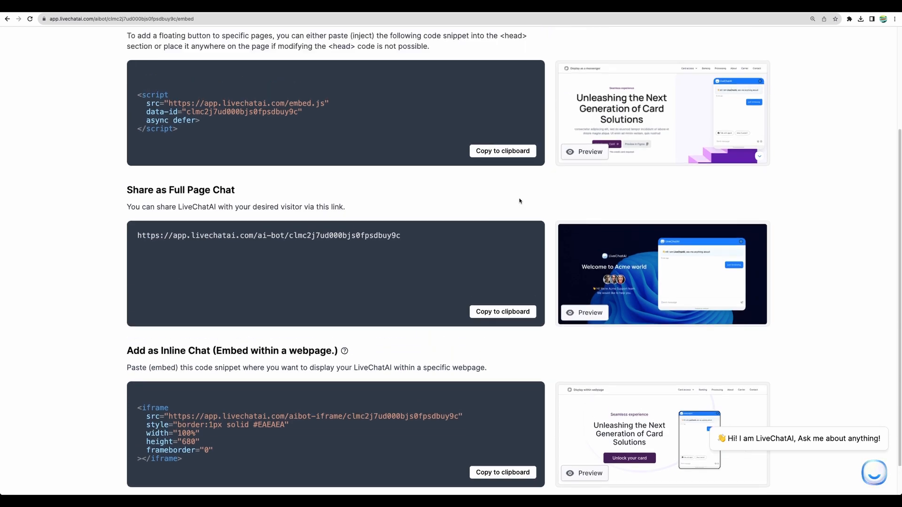
{"action": "left_click", "coordinate": [585, 170]}
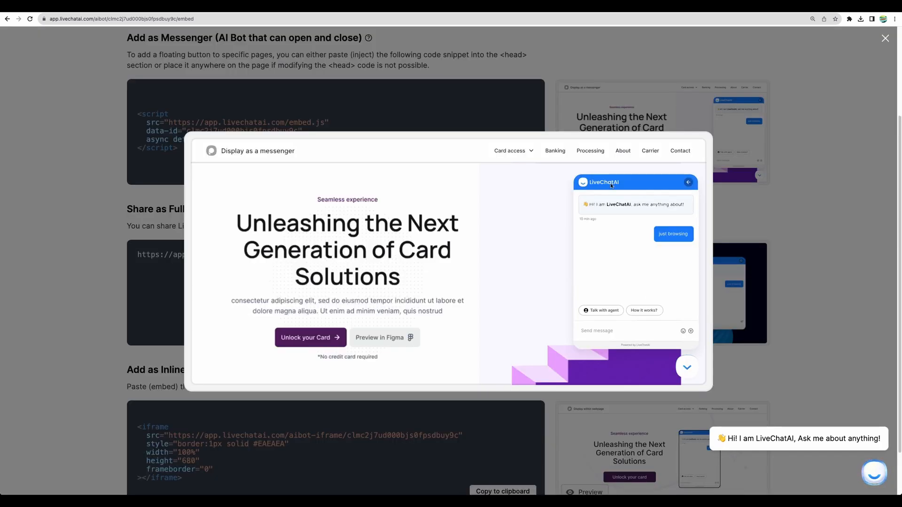
{"action": "left_click", "coordinate": [748, 229]}
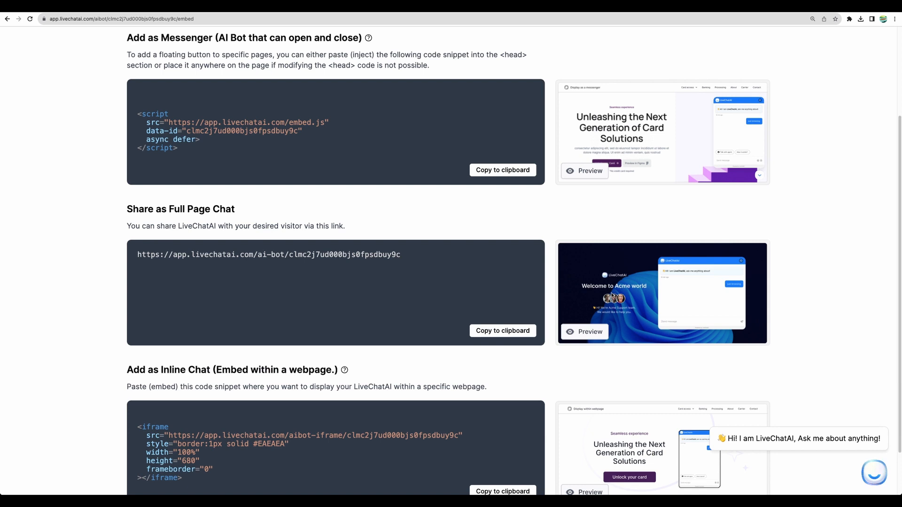
{"action": "left_click", "coordinate": [612, 295]}
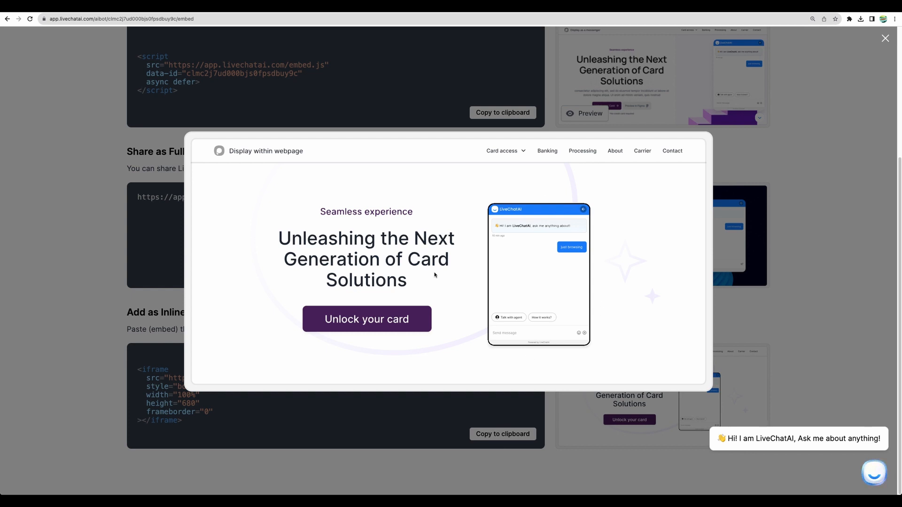
{"action": "left_click", "coordinate": [774, 213]}
{"action": "scroll", "coordinate": [775, 212], "scroll_direction": "up", "scroll_amount": 2}
{"action": "left_click_drag", "start_coordinate": [193, 195], "coordinate": [138, 159]}
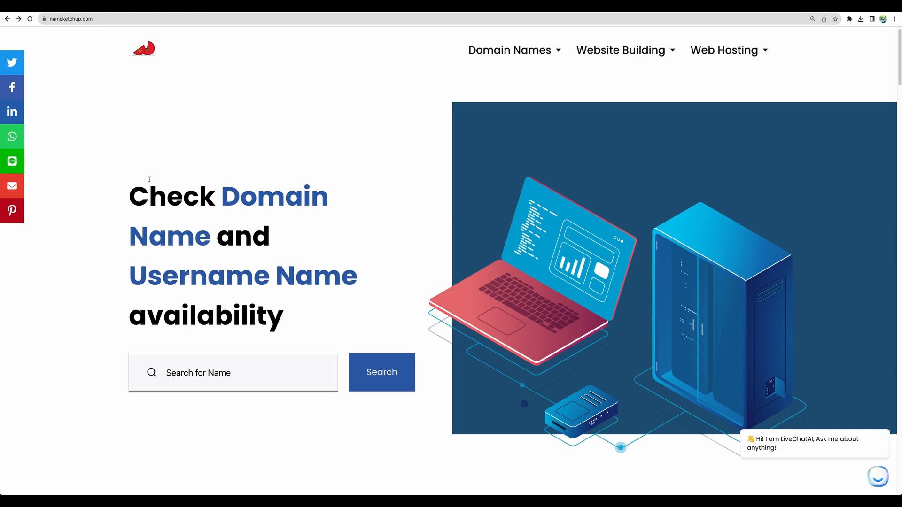
Open the embedded chat widget on the nameketchup.com home page and ask "what are pros and cons of web.com?"
{"action": "left_click_drag", "start_coordinate": [149, 179], "coordinate": [288, 314]}
{"action": "left_click", "coordinate": [289, 312]}
{"action": "mouse_move", "coordinate": [785, 448]}
{"action": "left_click", "coordinate": [878, 477]}
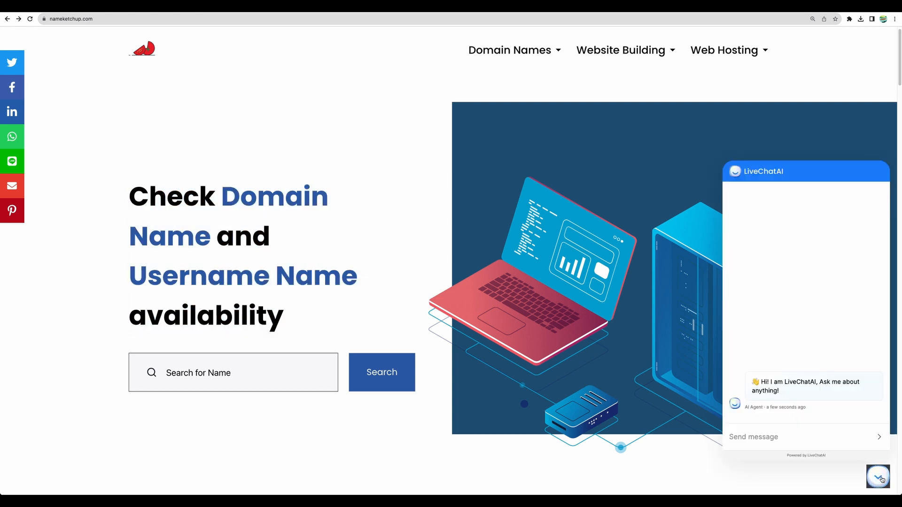
{"action": "left_click", "coordinate": [782, 445]}
{"action": "type", "text": "what are pros and cons of web.com?"}
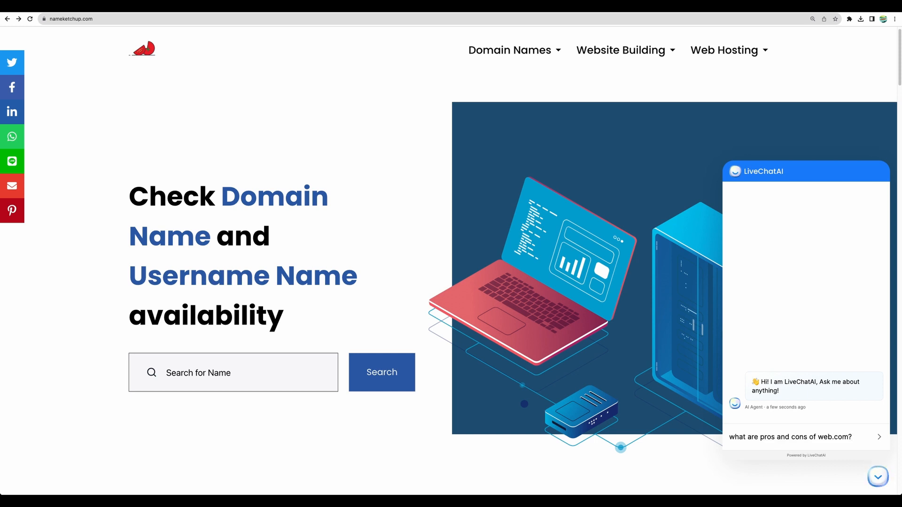
{"action": "key", "text": "Return"}
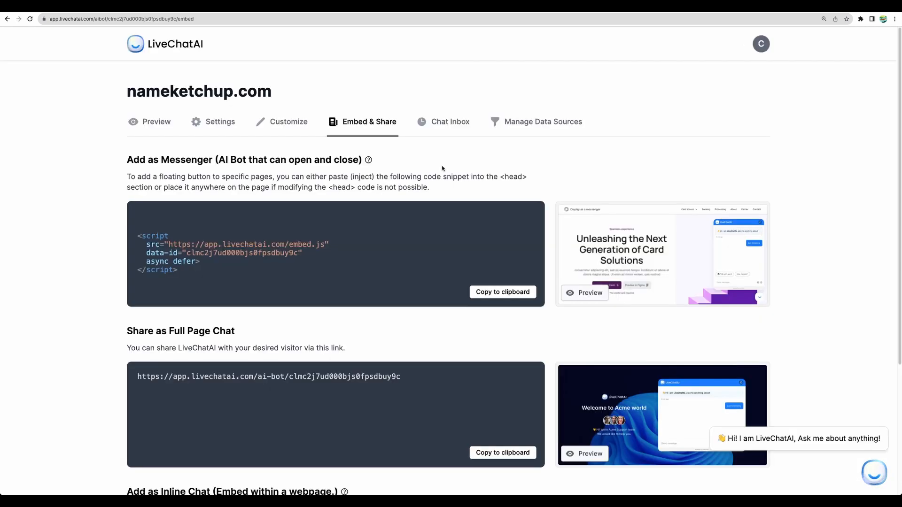
Open the bot's chat inbox and read through the recorded conversation about Web.com's pros and cons
{"action": "left_click", "coordinate": [454, 127]}
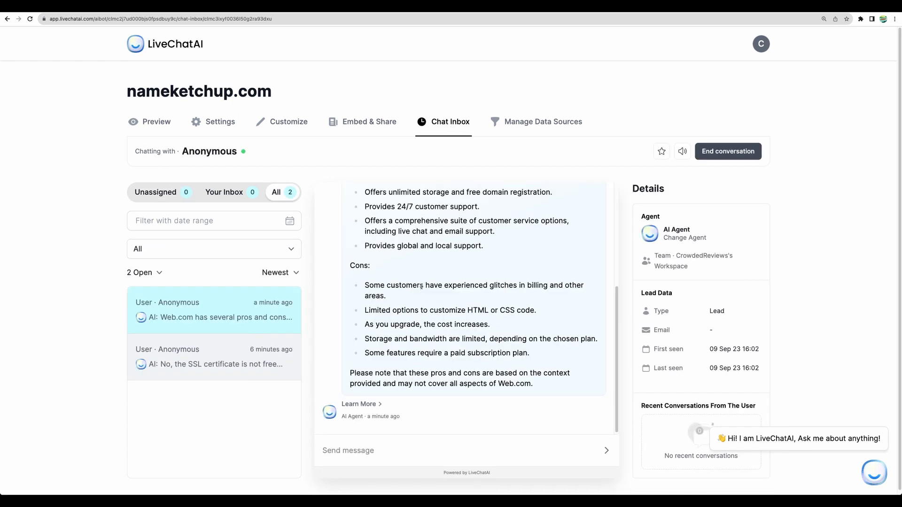
{"action": "scroll", "coordinate": [422, 287], "scroll_direction": "up", "scroll_amount": 4}
{"action": "scroll", "coordinate": [421, 287], "scroll_direction": "down", "scroll_amount": 4}
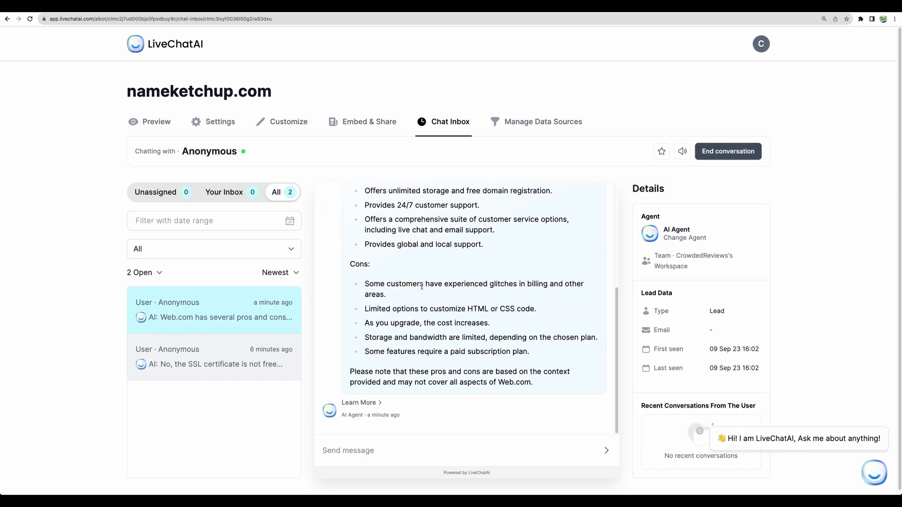
Open the older anonymous conversation in the chat inbox and read back through its earlier questions and answers
{"action": "left_click", "coordinate": [214, 357]}
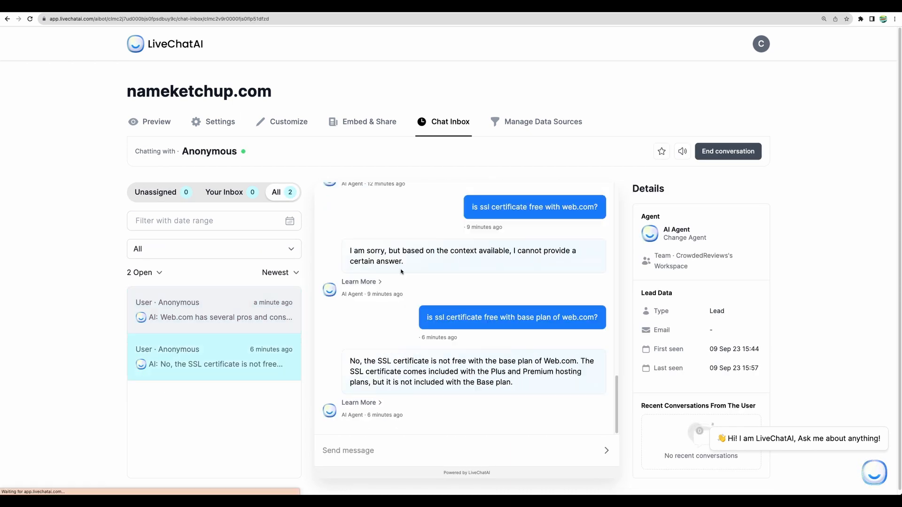
{"action": "scroll", "coordinate": [401, 271], "scroll_direction": "up", "scroll_amount": 3}
{"action": "scroll", "coordinate": [401, 272], "scroll_direction": "down", "scroll_amount": 5}
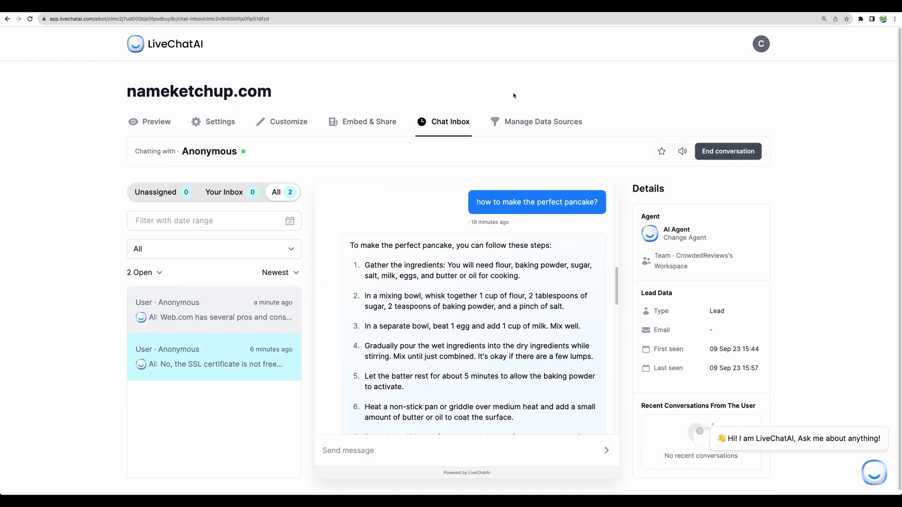
Open the bot's data source management and review the website crawling options and the list of imported, trained web pages
{"action": "left_click", "coordinate": [541, 121]}
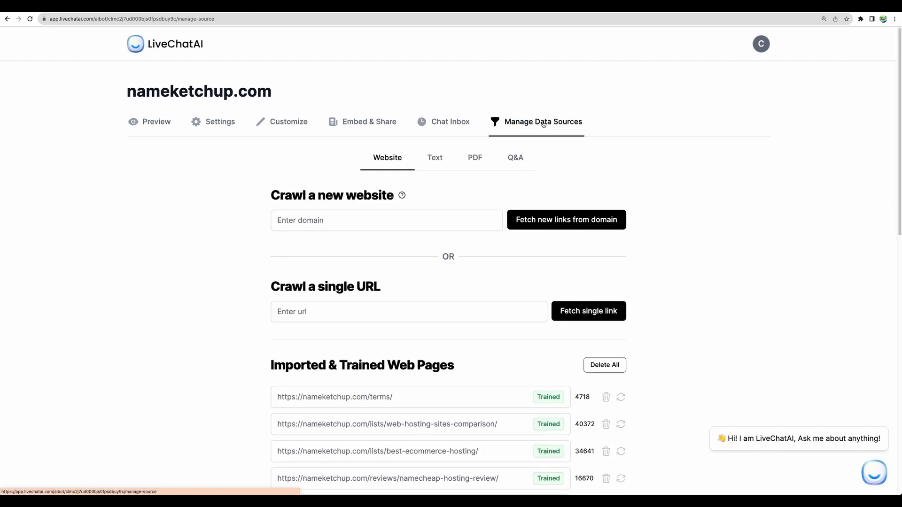
{"action": "scroll", "coordinate": [408, 250], "scroll_direction": "down", "scroll_amount": 1}
{"action": "left_click_drag", "start_coordinate": [286, 316], "coordinate": [443, 371]}
{"action": "scroll", "coordinate": [443, 361], "scroll_direction": "down", "scroll_amount": 3}
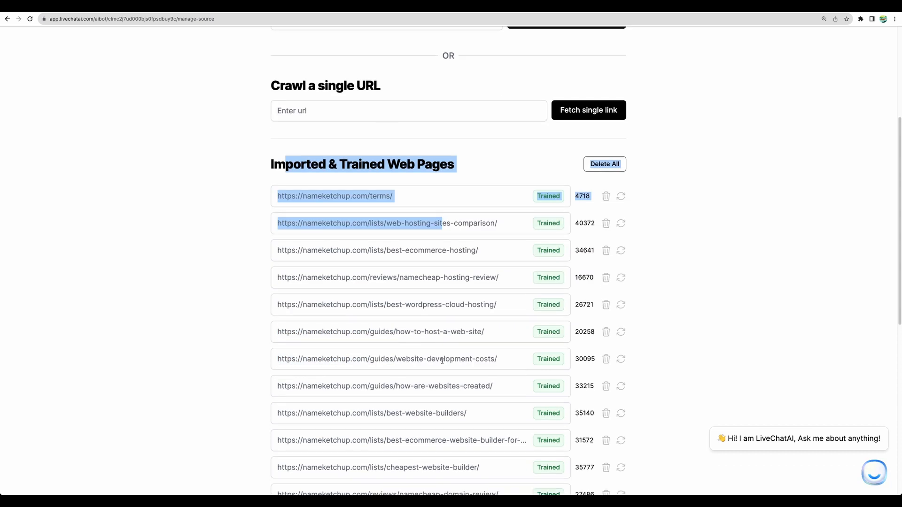
Look through the text, PDF and Q&A data source options for training the bot
{"action": "left_click", "coordinate": [430, 159]}
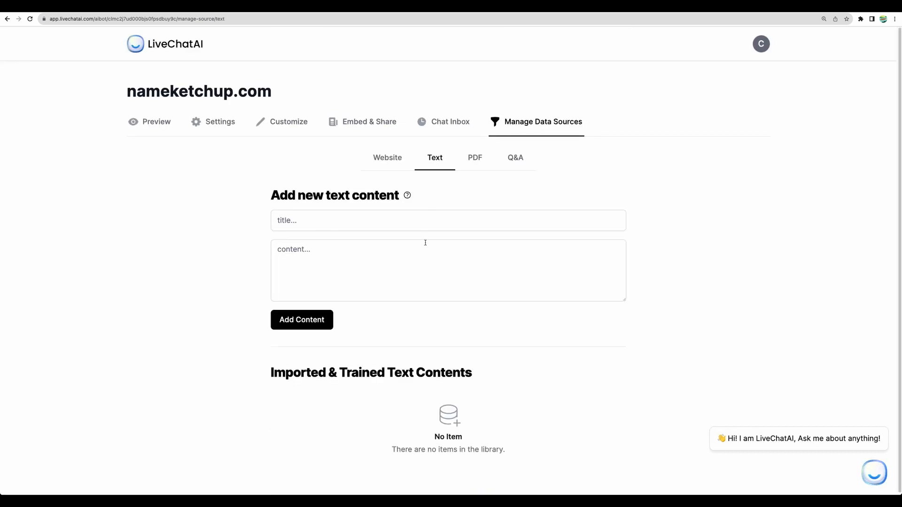
{"action": "left_click", "coordinate": [471, 158]}
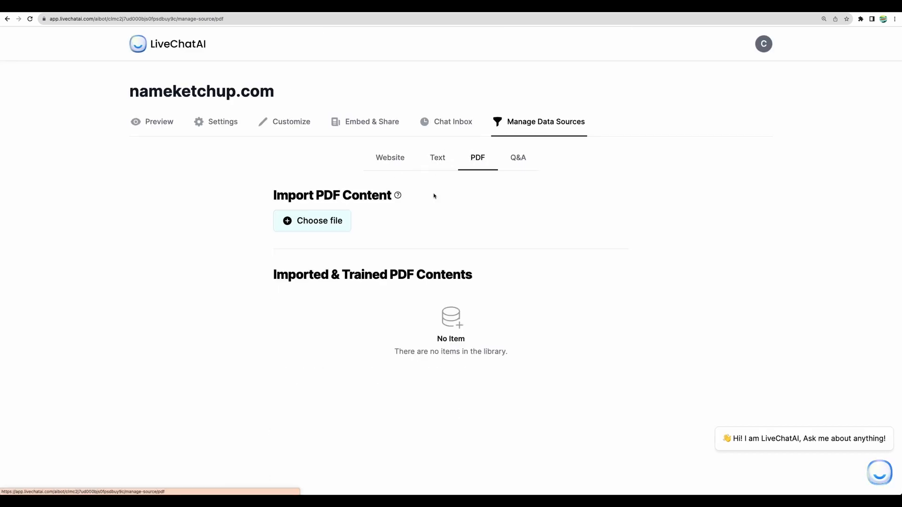
{"action": "left_click", "coordinate": [516, 160]}
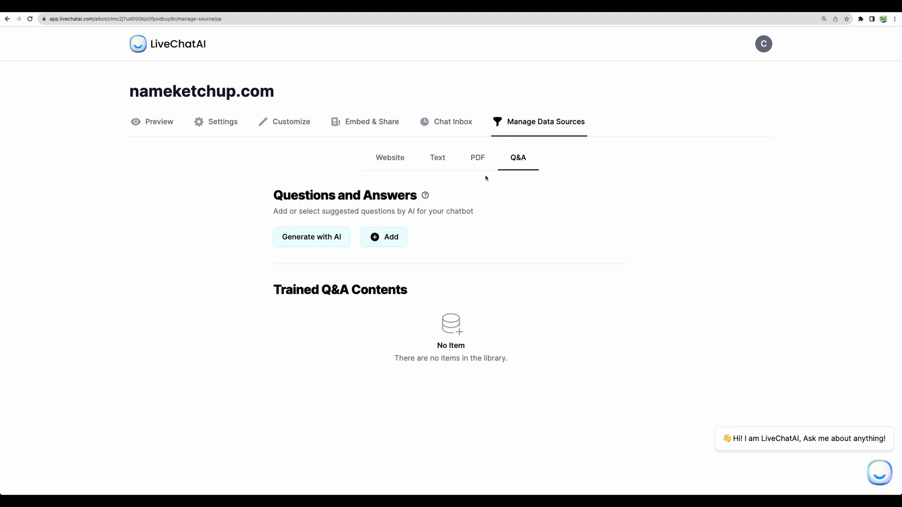
Inspect the question and answer fields of a blank Q&A entry, and close the form without saving
{"action": "left_click", "coordinate": [380, 238]}
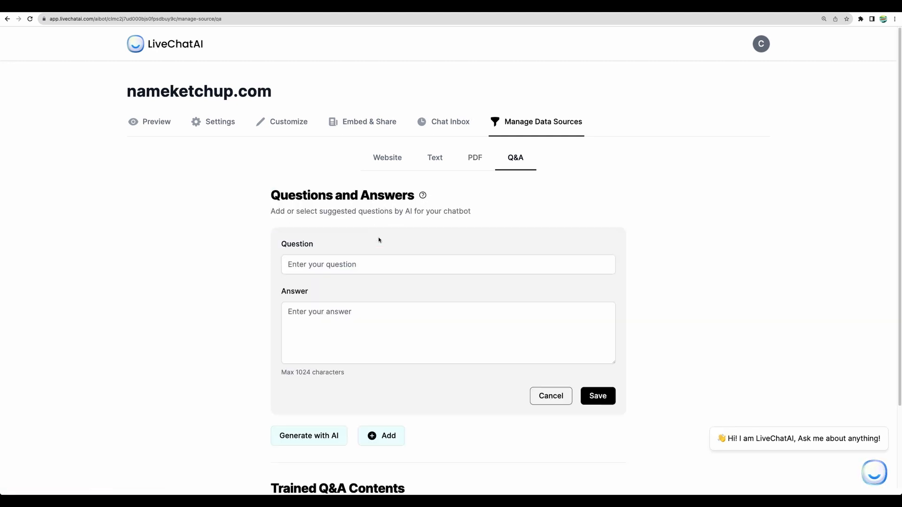
{"action": "left_click", "coordinate": [358, 266]}
{"action": "left_click", "coordinate": [356, 328]}
{"action": "left_click", "coordinate": [550, 396]}
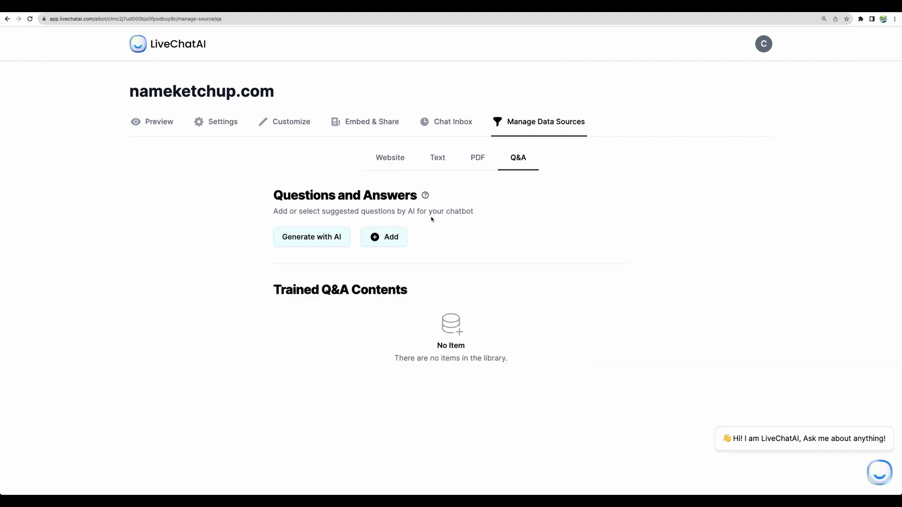